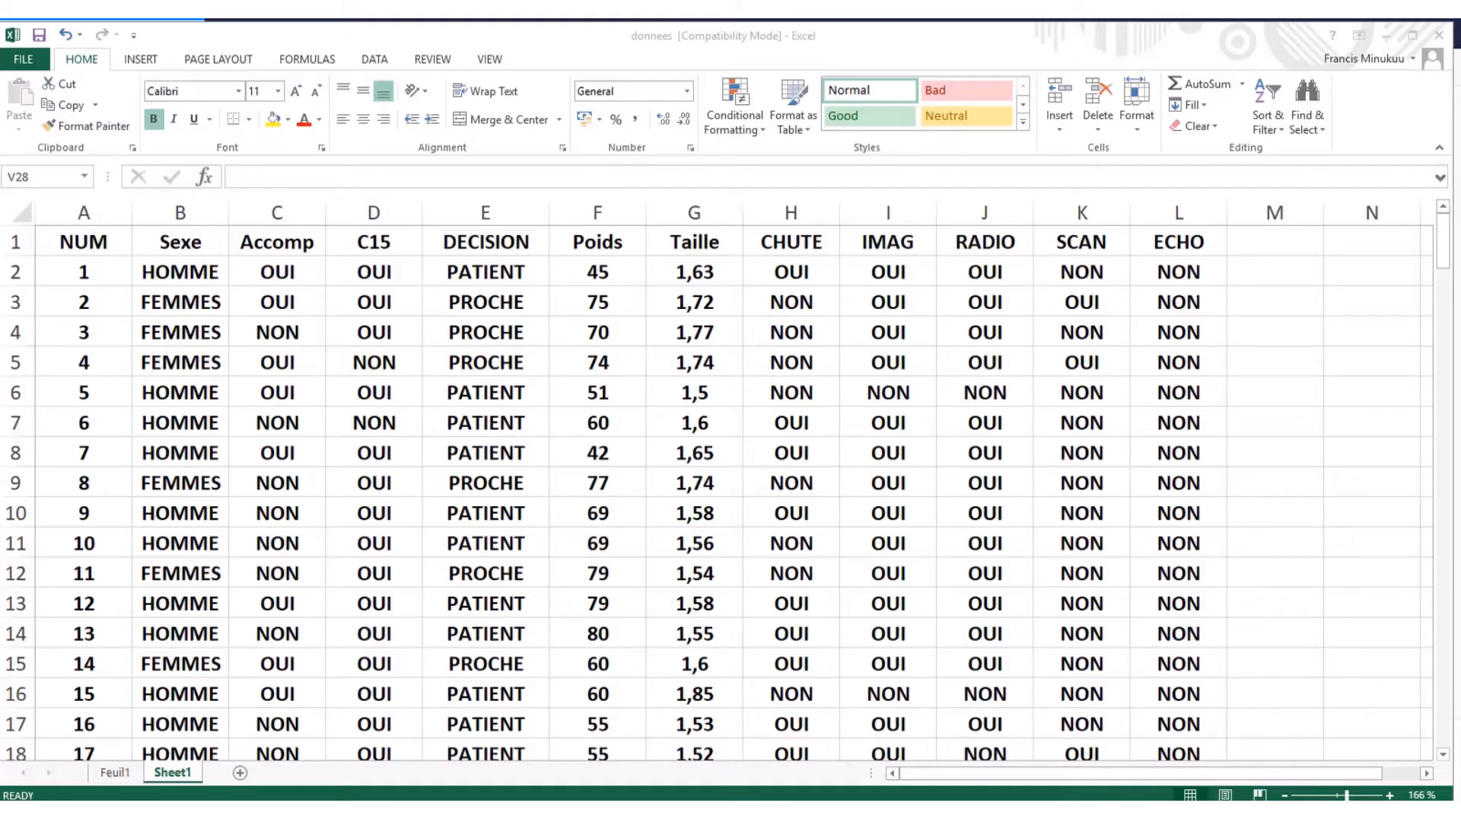
- Switch to Firefox, search the web for biostatgv and open the BiostaTGV online statistics site
mouse_move(739, 811)
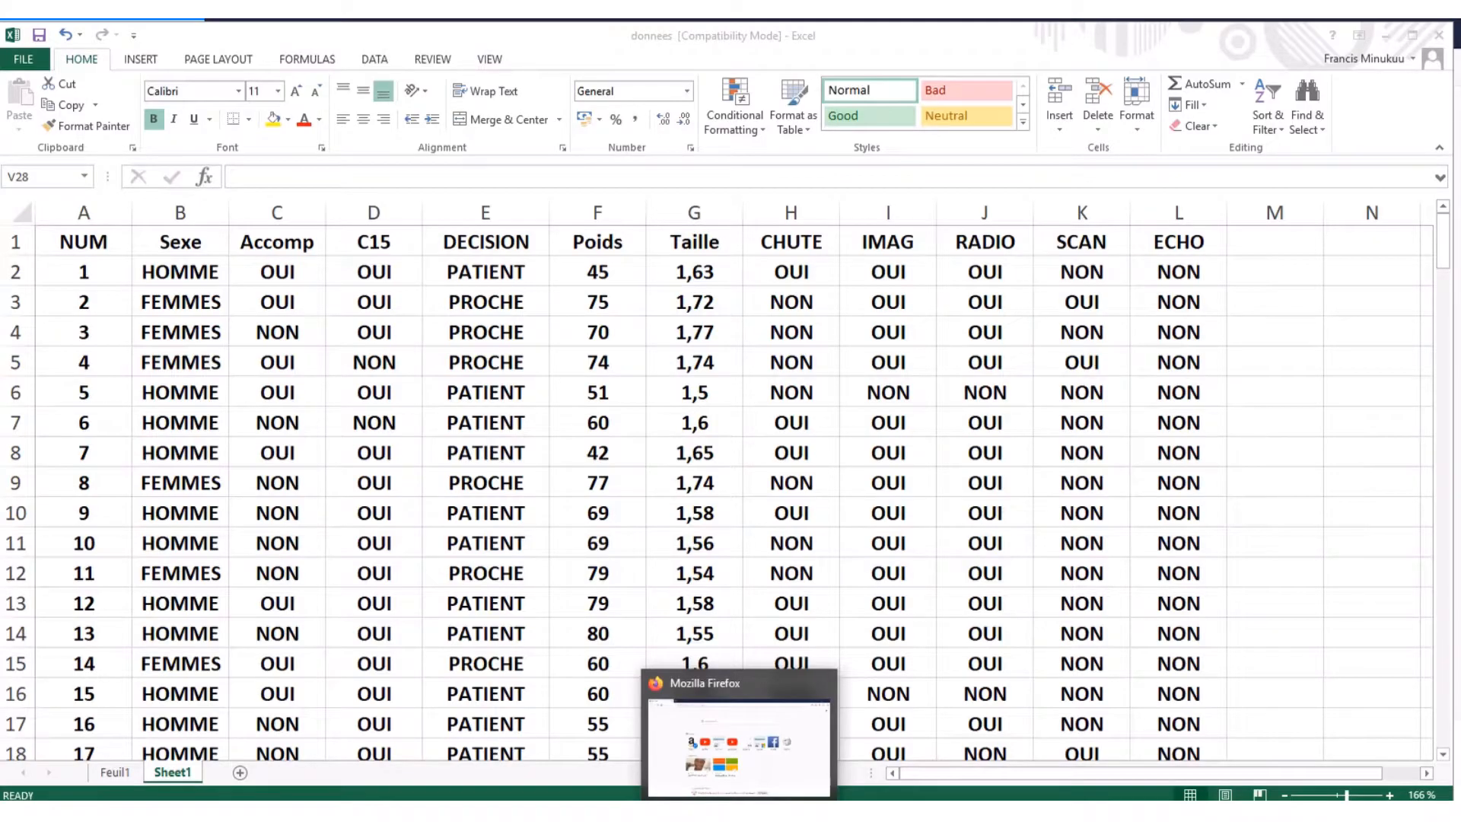
left_click(739, 811)
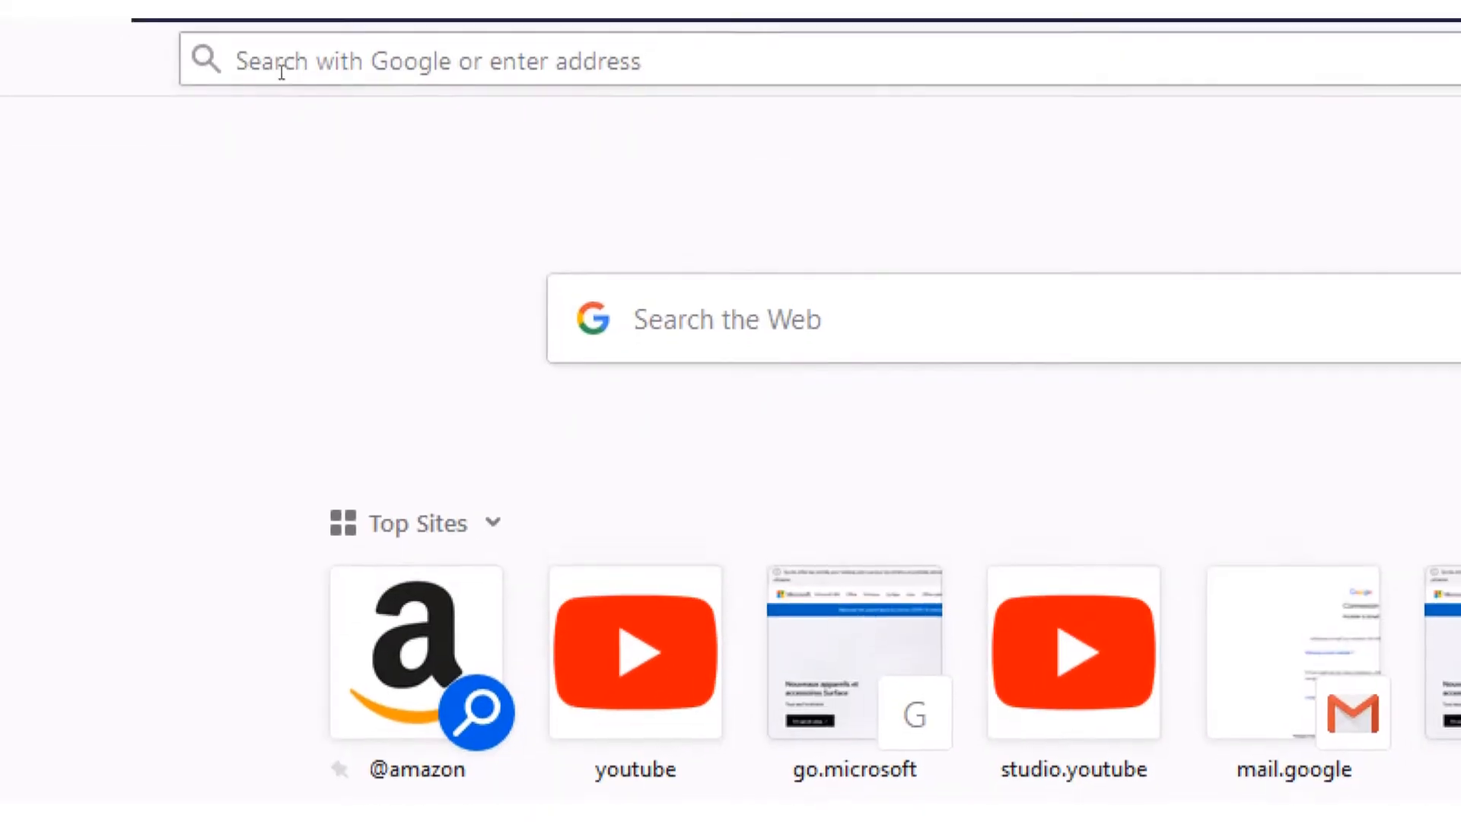
left_click(282, 68)
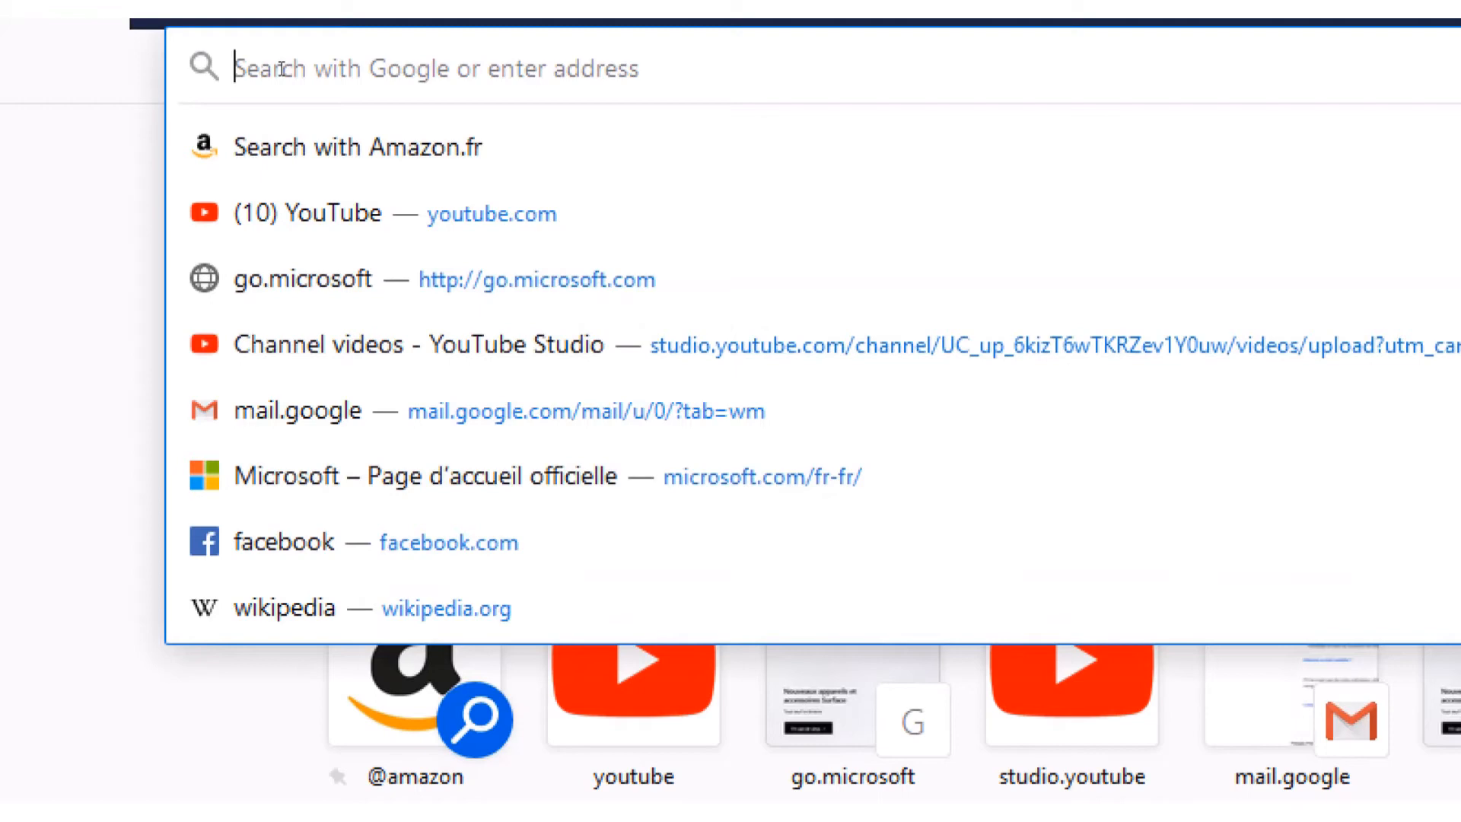
type("bio")
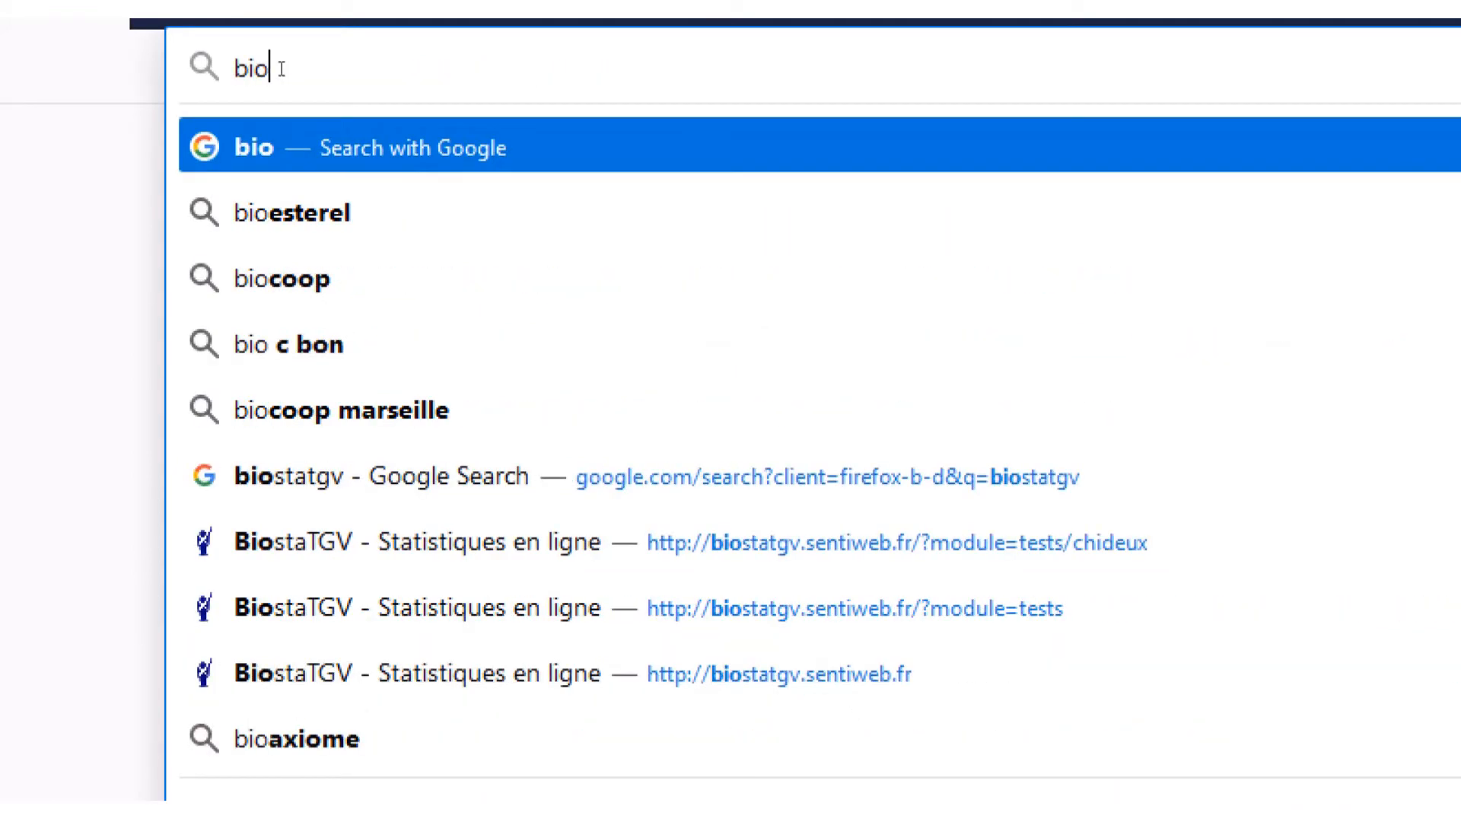
type("st")
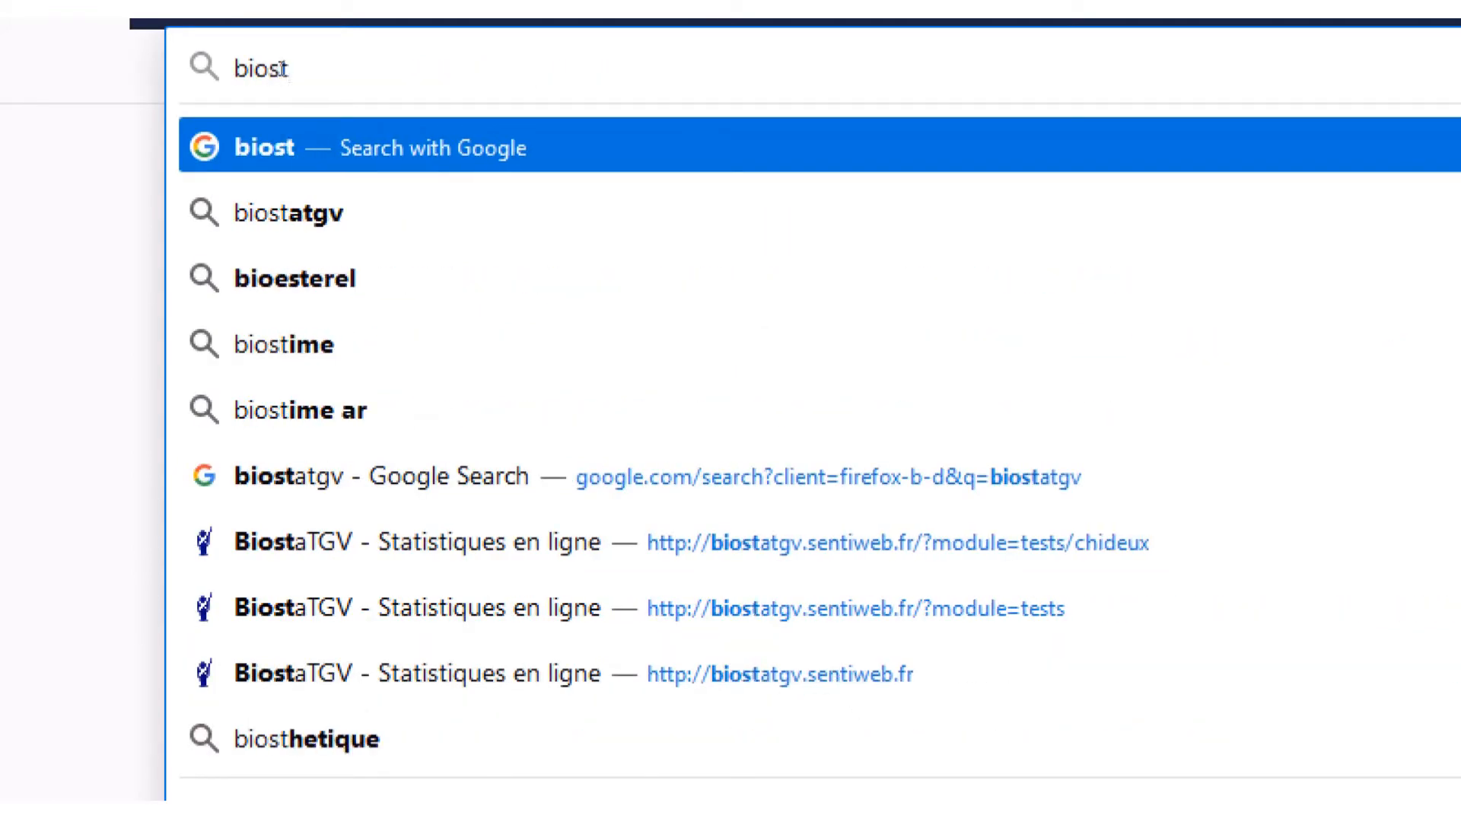
type("at")
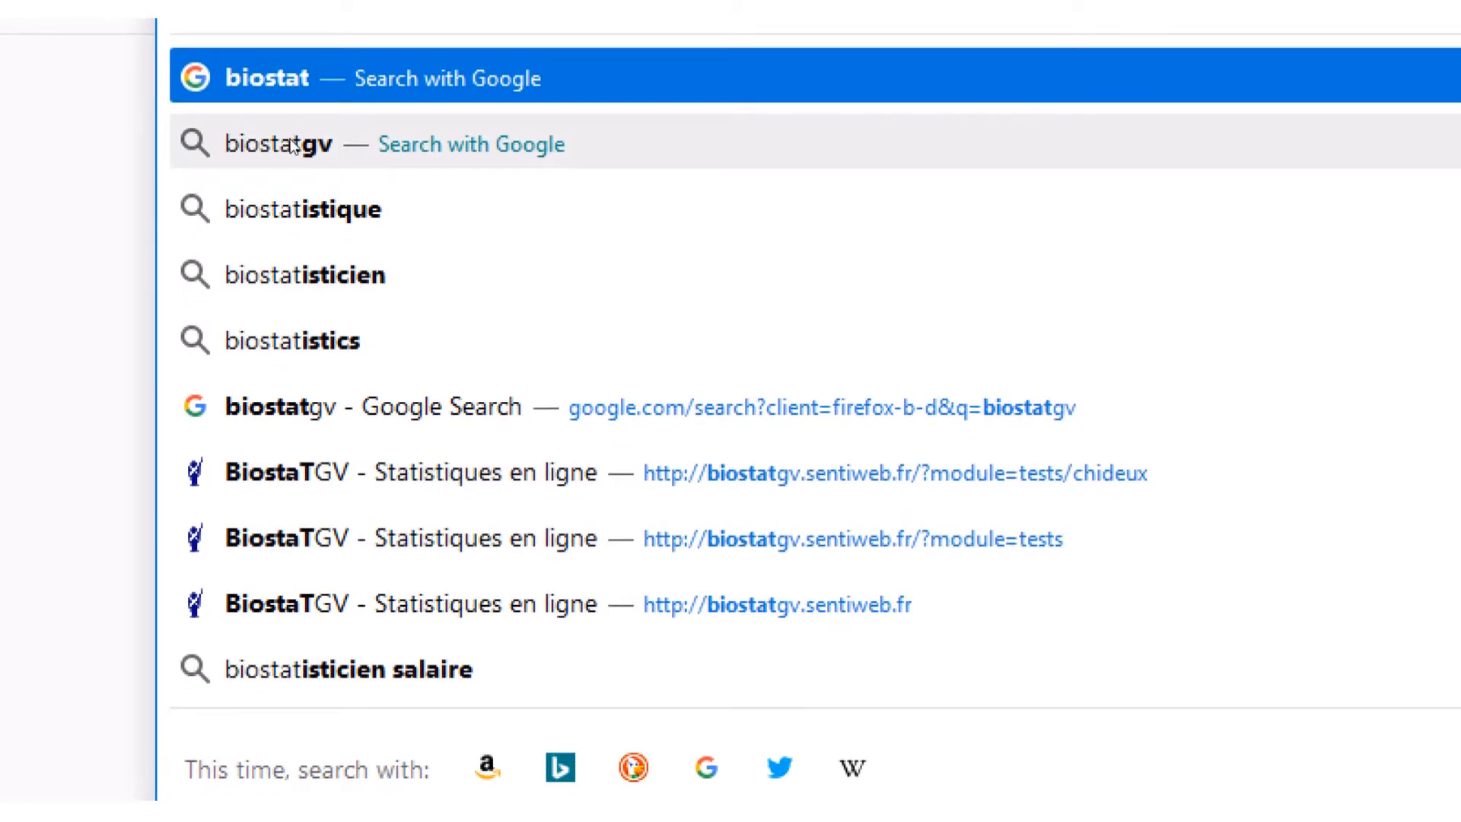
left_click(293, 145)
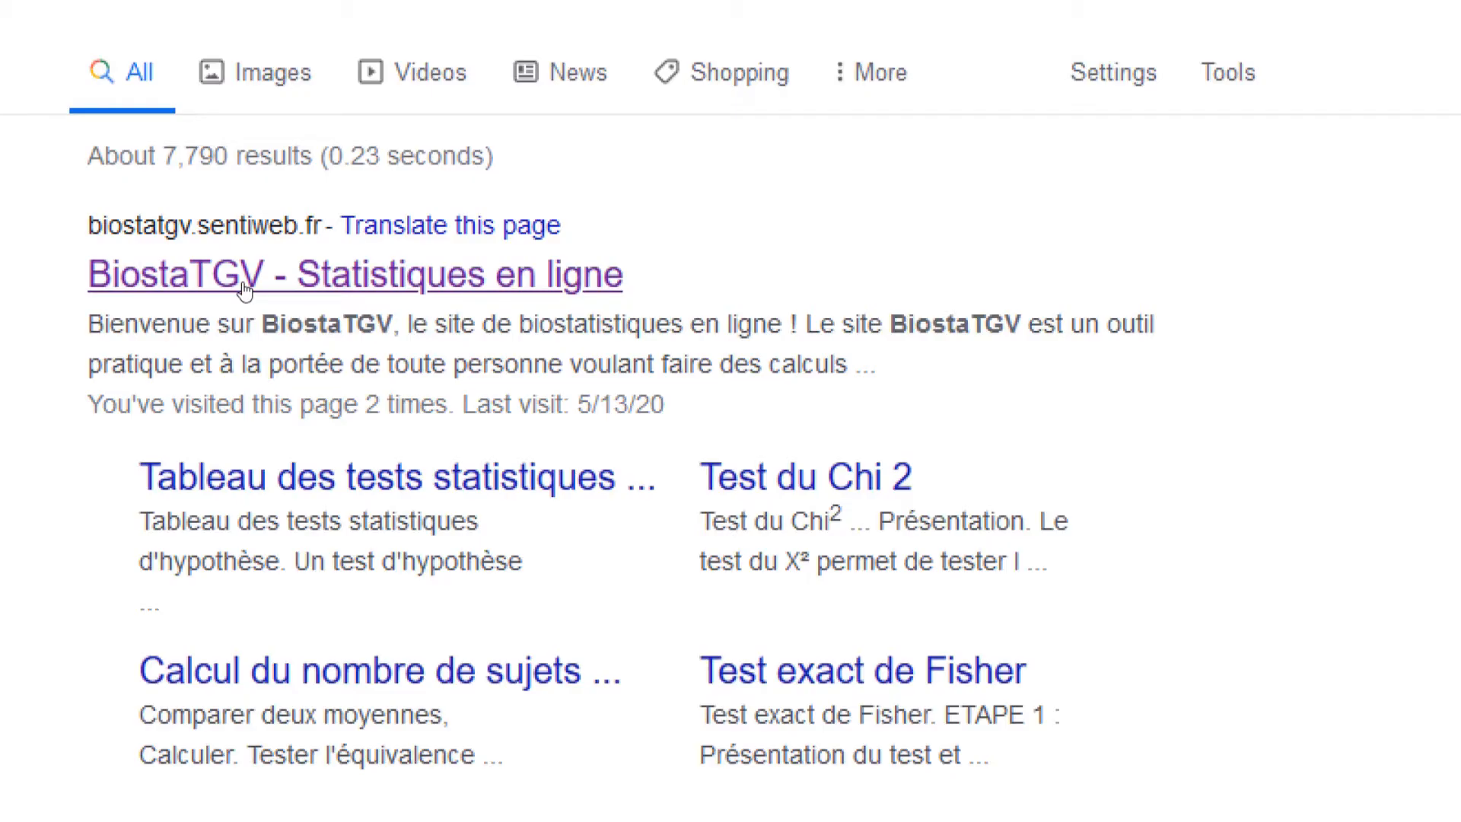
left_click(244, 289)
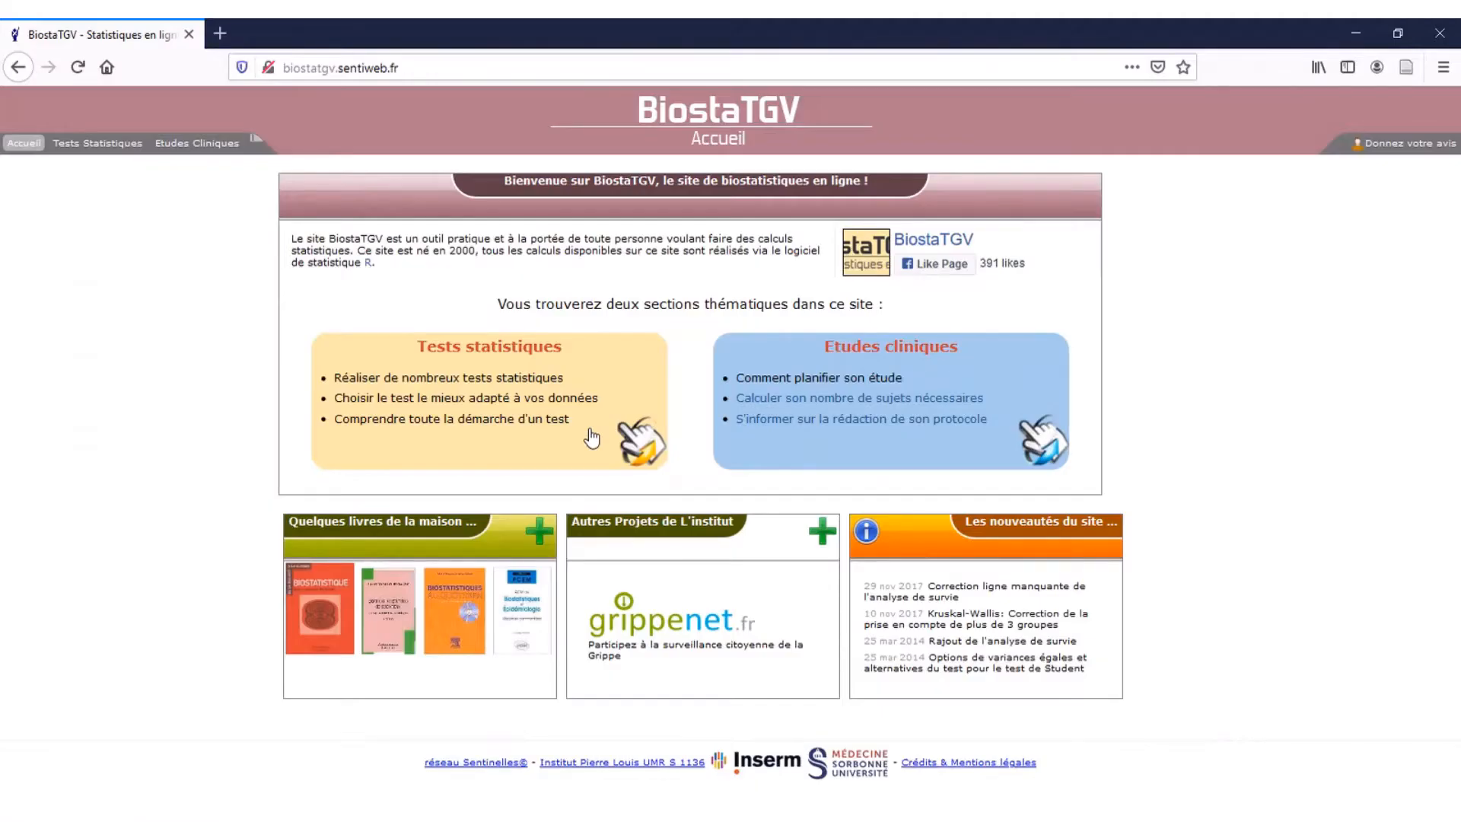
- Switch to the donnees workbook in Excel and examine the categories in the Sexe and CHUTE columns
left_click(696, 816)
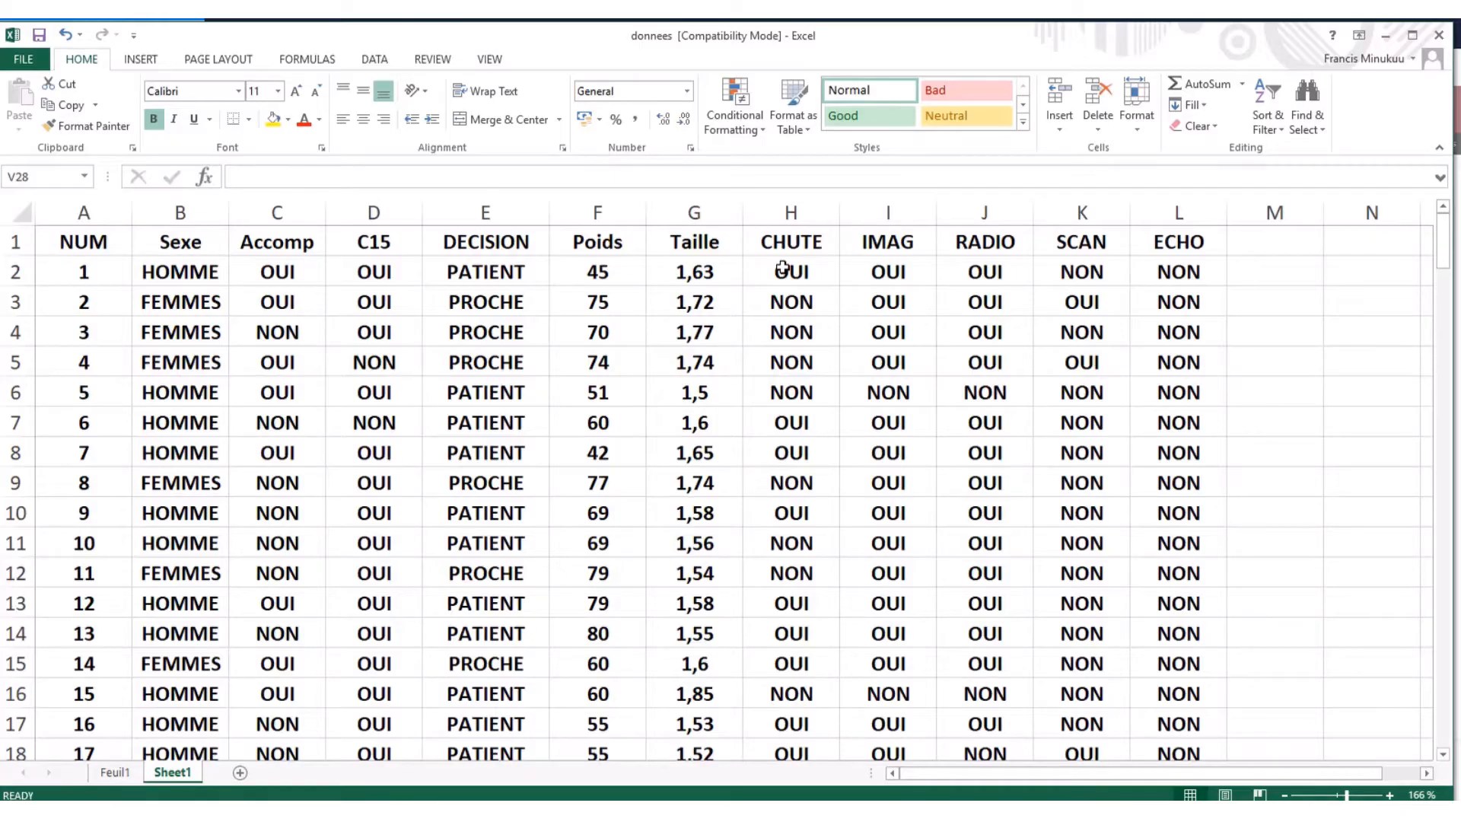
left_click(188, 220)
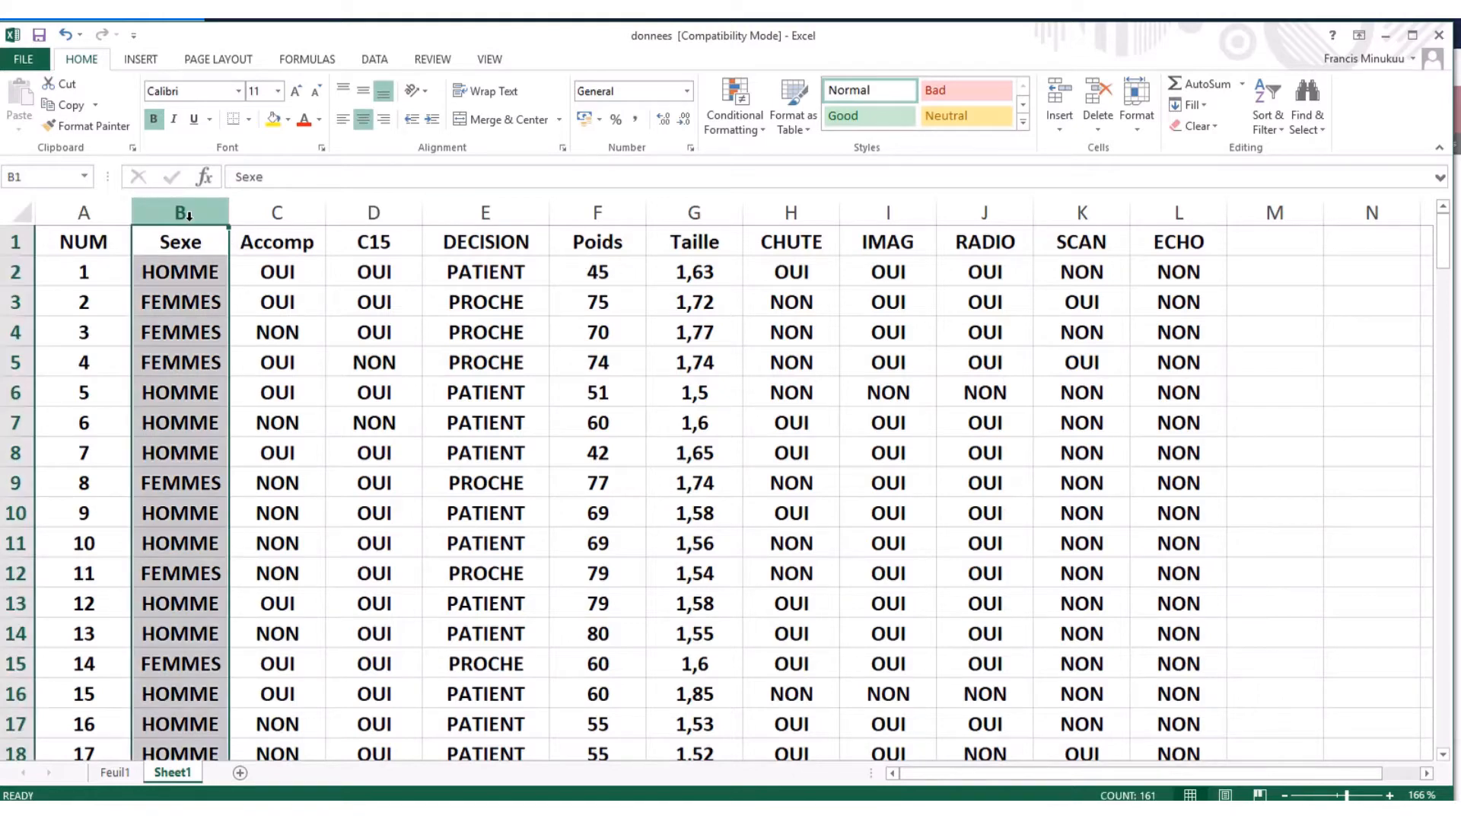
left_click(786, 219)
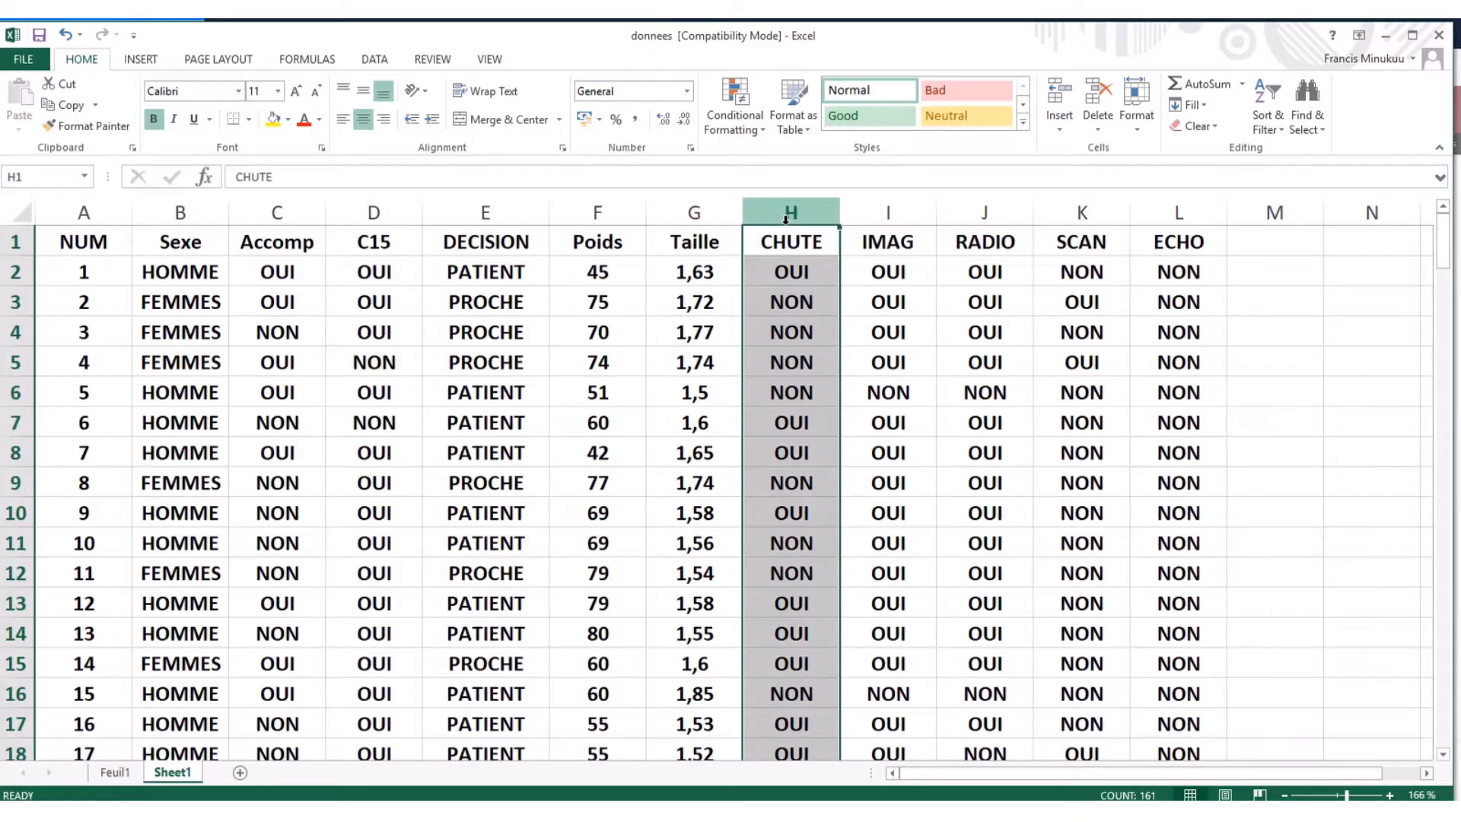
left_click(806, 272)
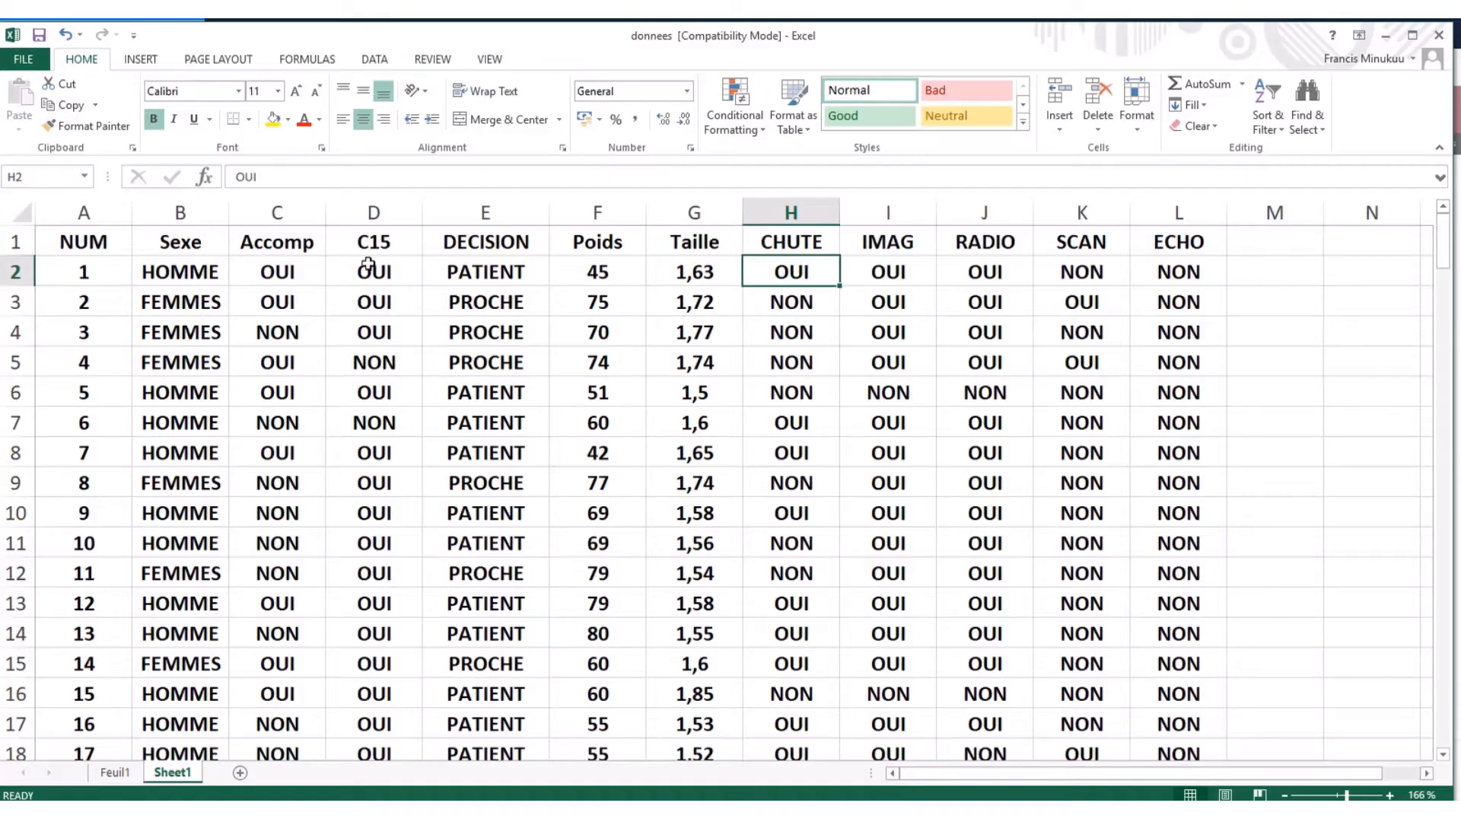
left_click(195, 282)
left_click(197, 299)
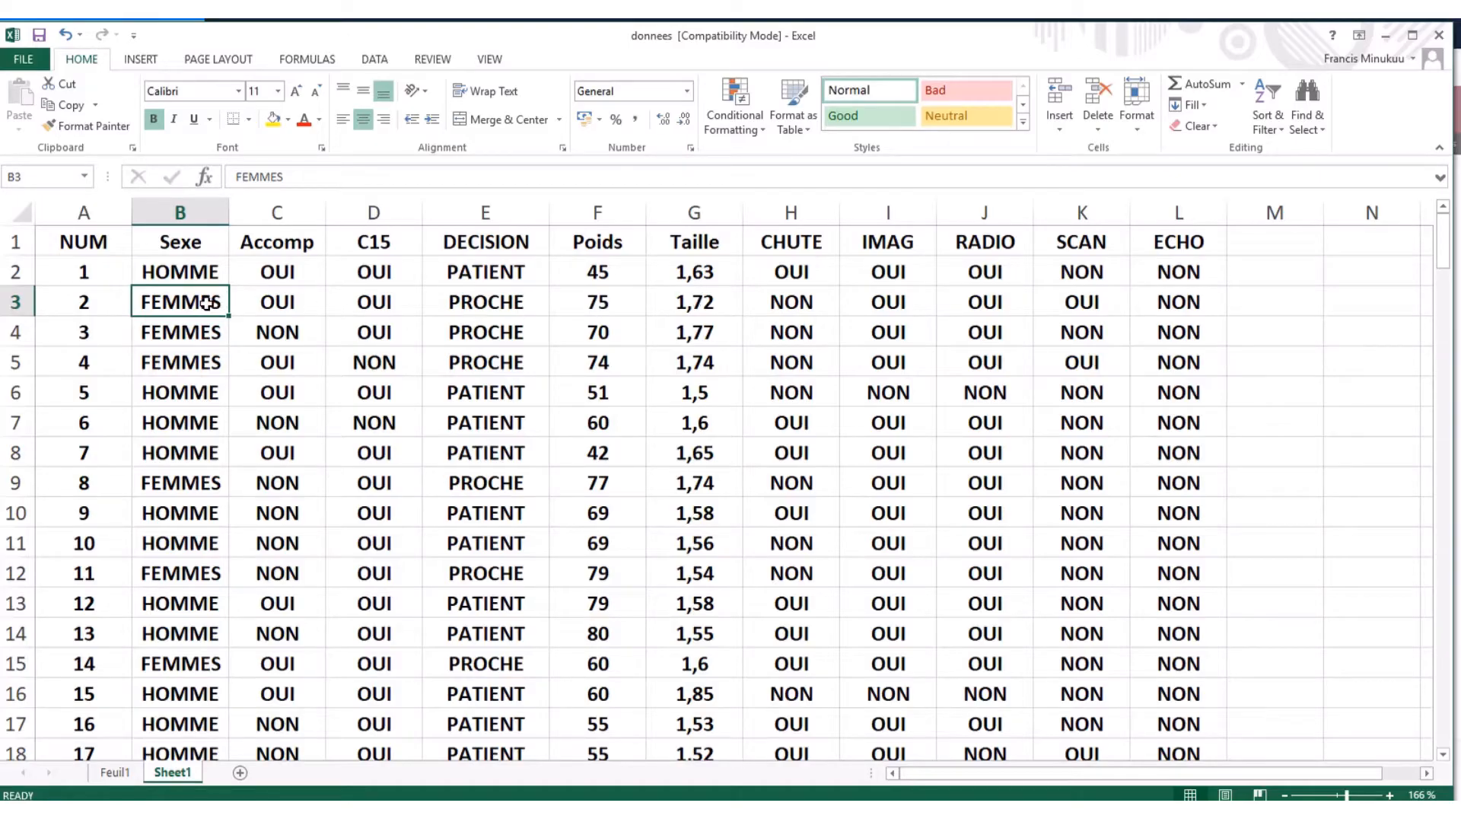
left_click(790, 298)
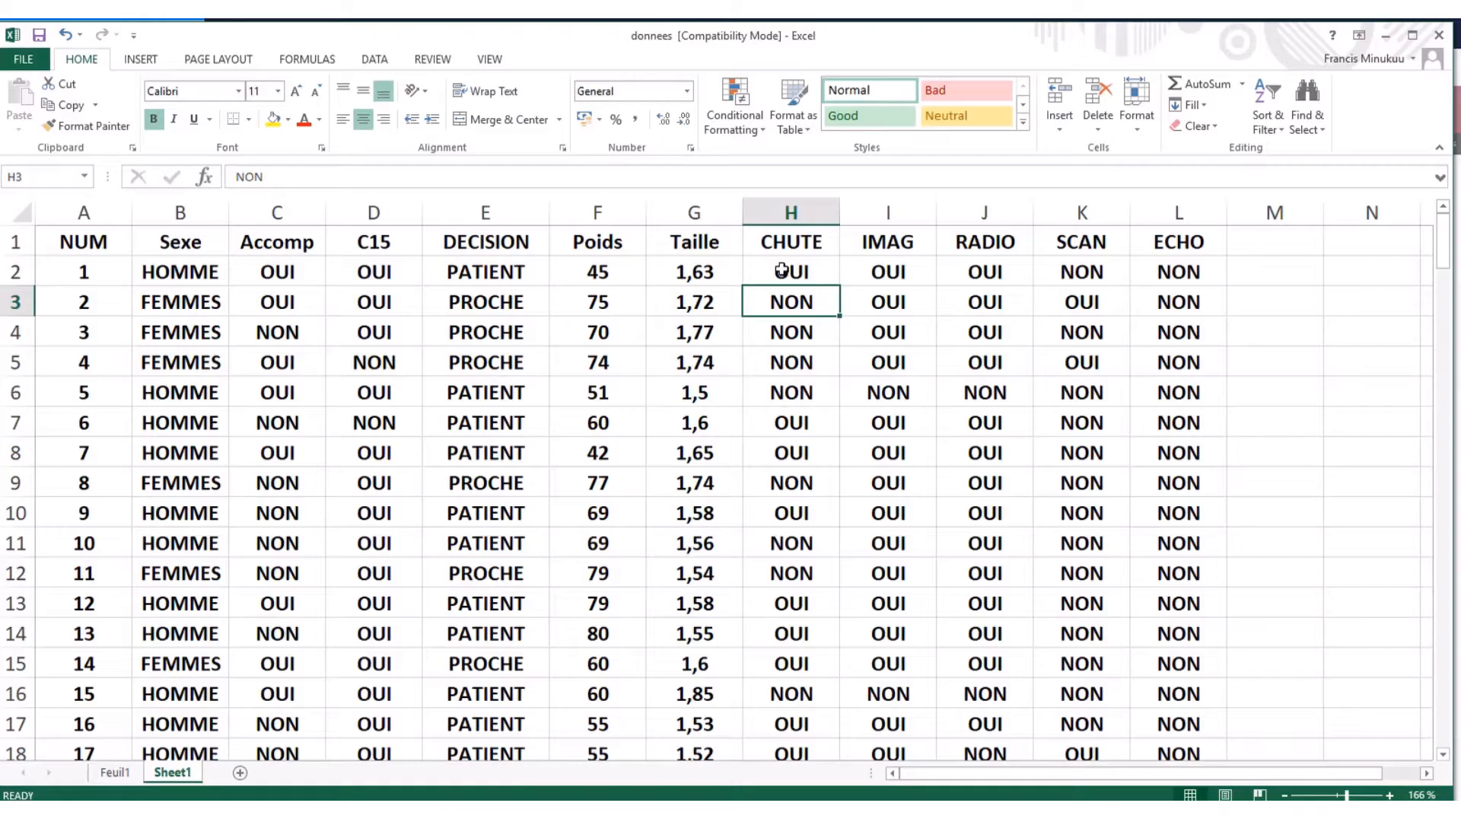
left_click(208, 198)
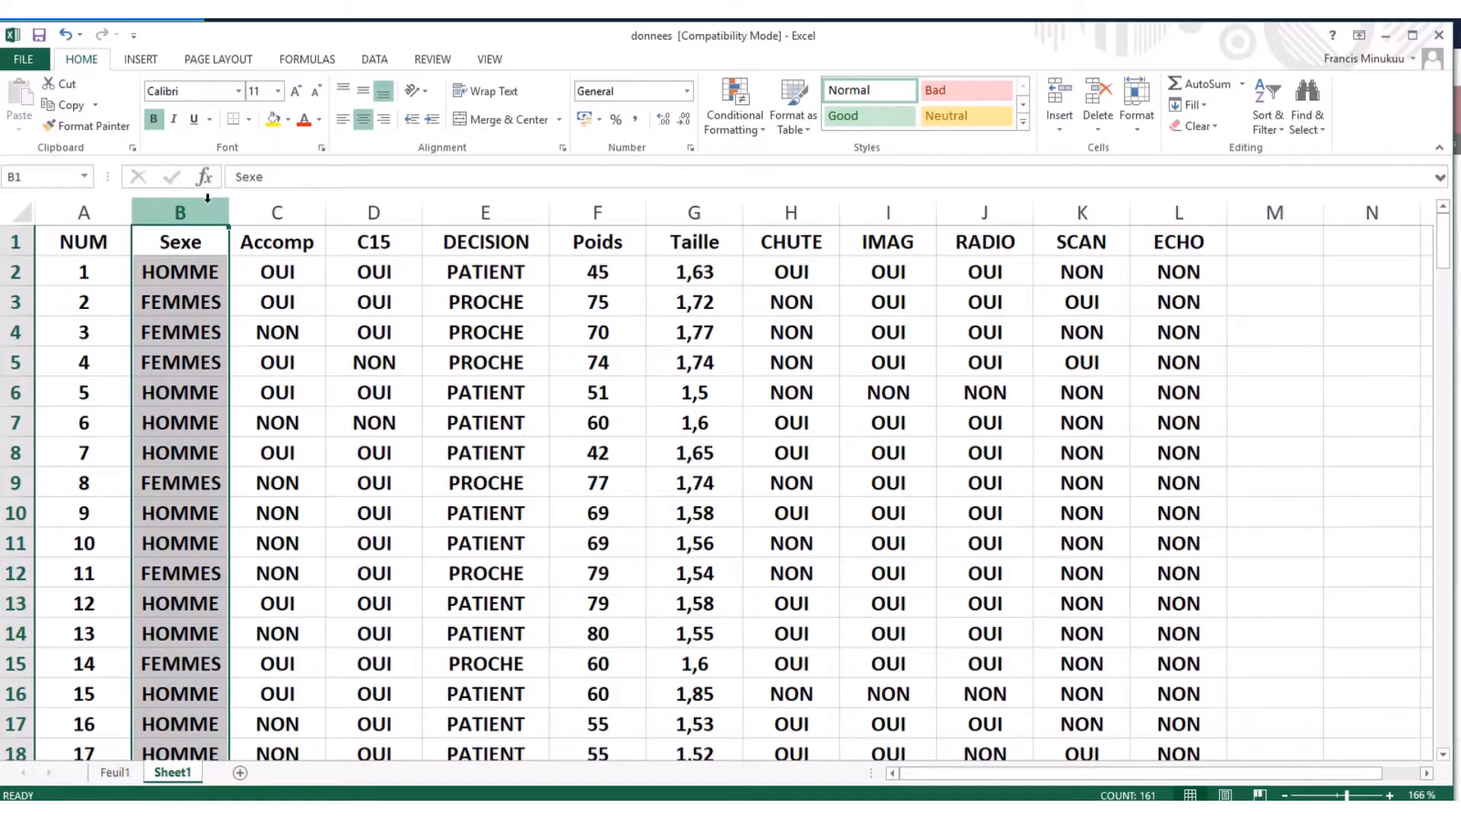
left_click(800, 211, "ctrl")
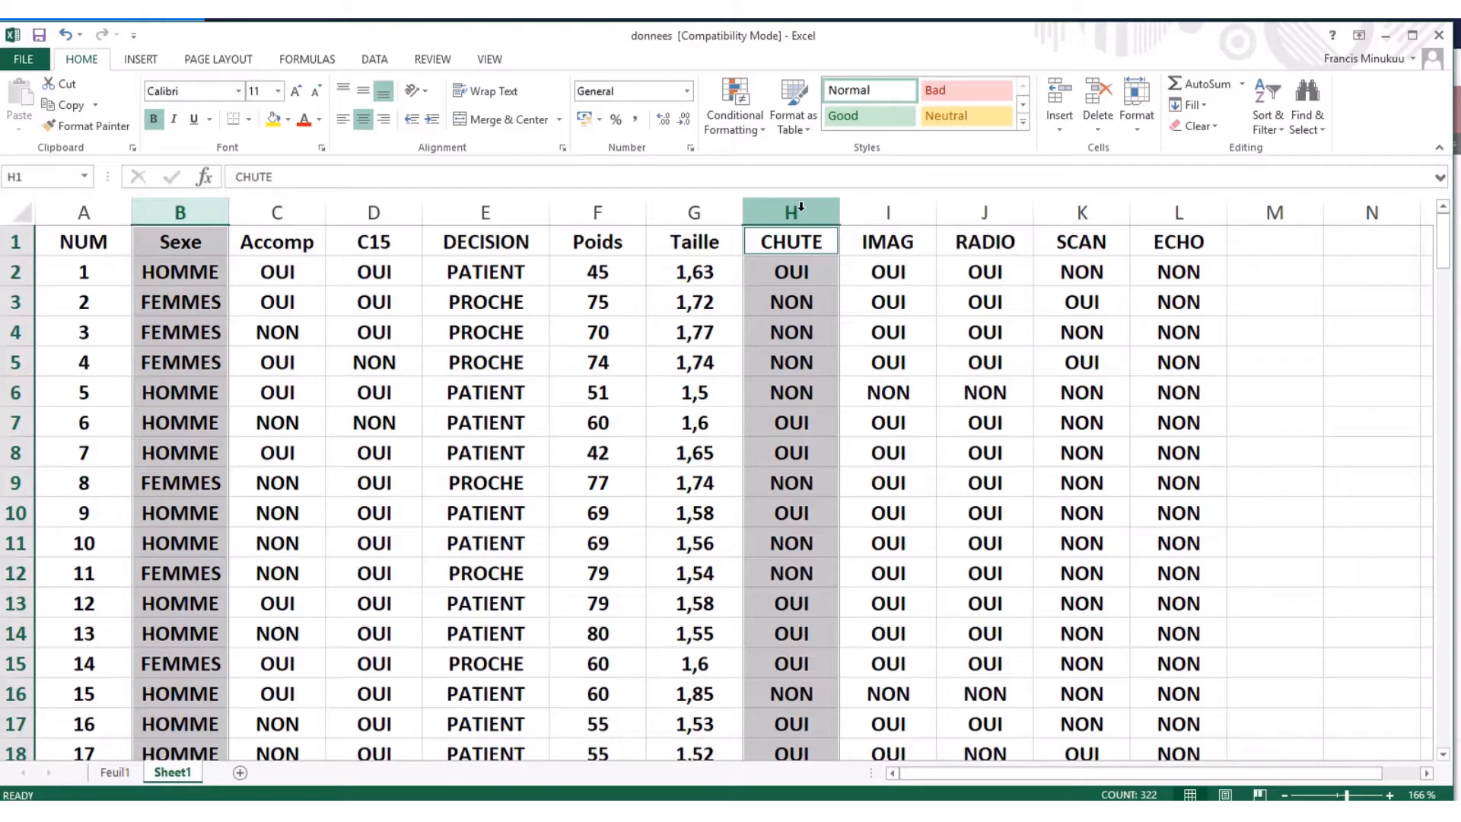
left_click(681, 306)
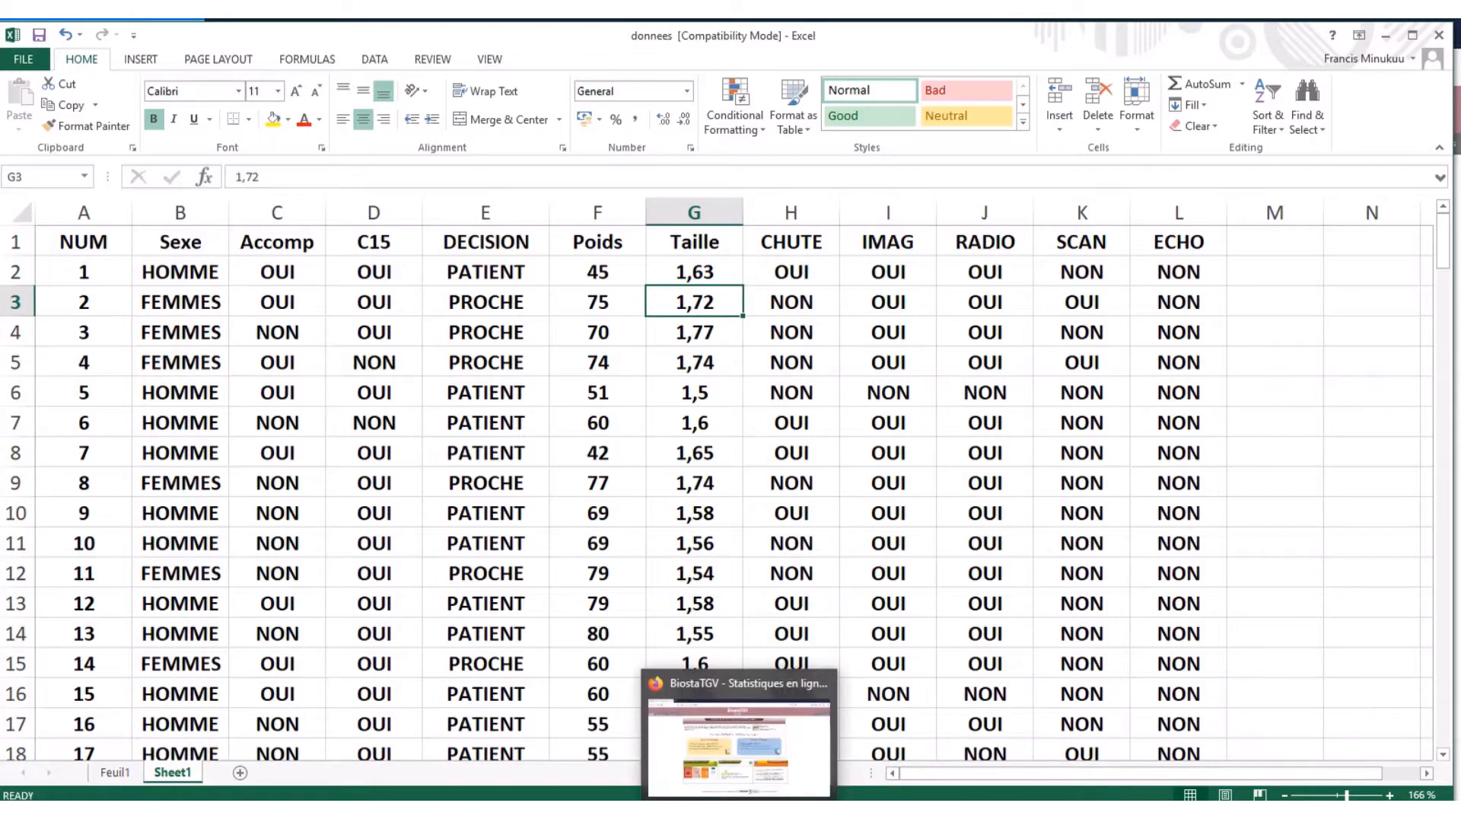
- Return to BiostaTGV in Firefox and open the Chi² test for two independent groups from the statistical tests table
left_click(740, 811)
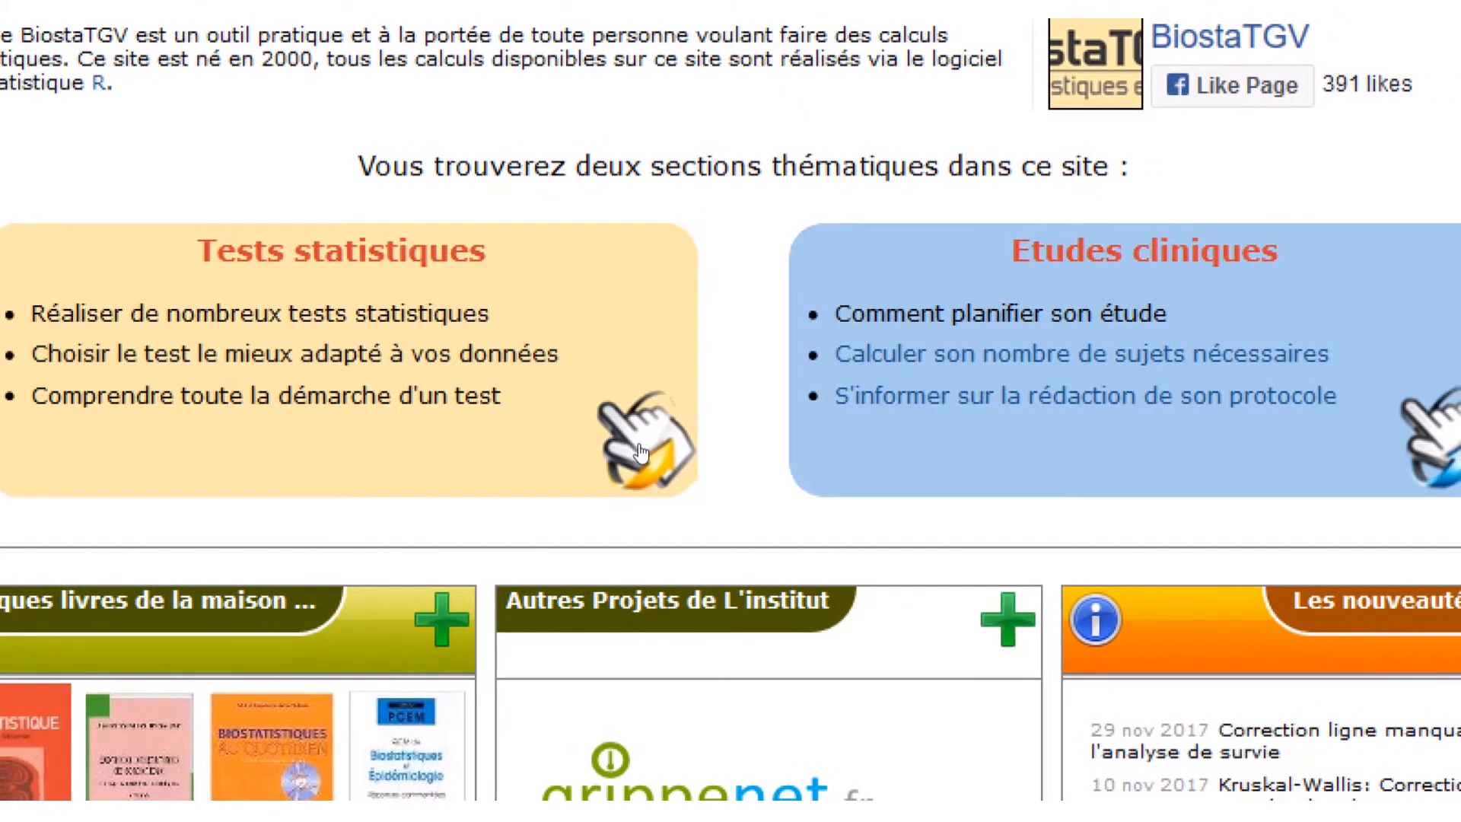
left_click(639, 451)
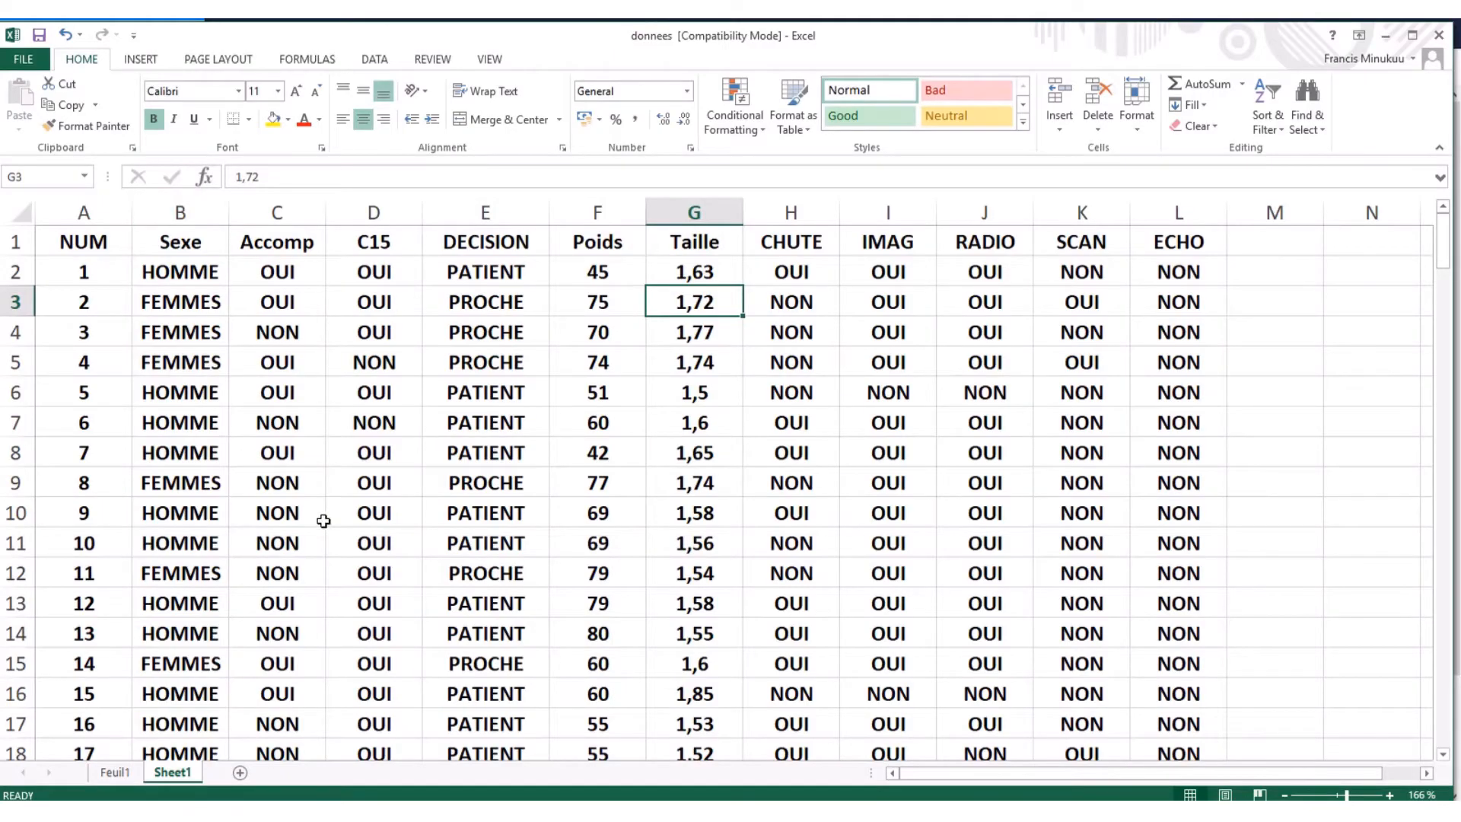
left_click(685, 811)
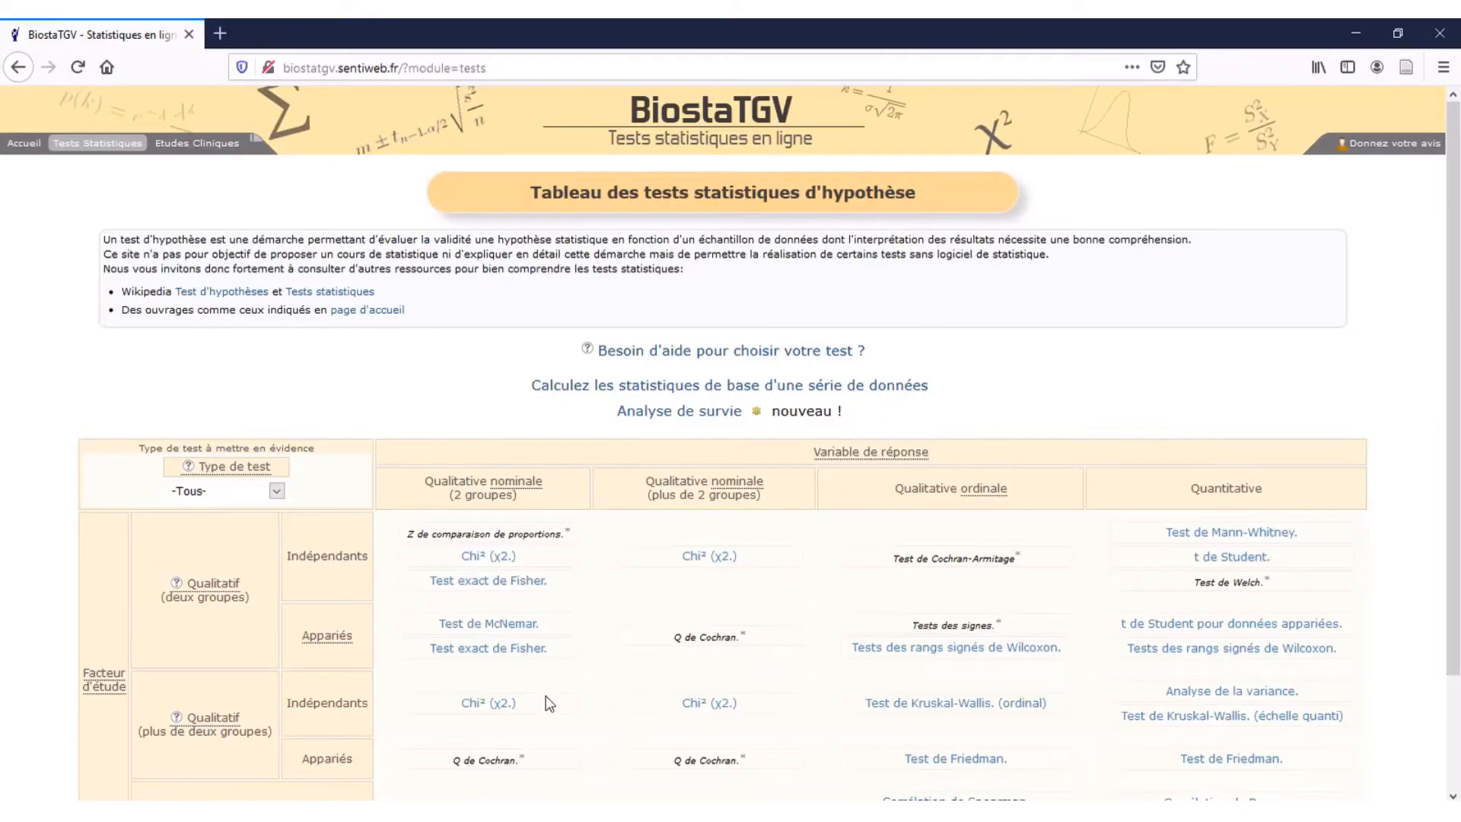
left_click(654, 811)
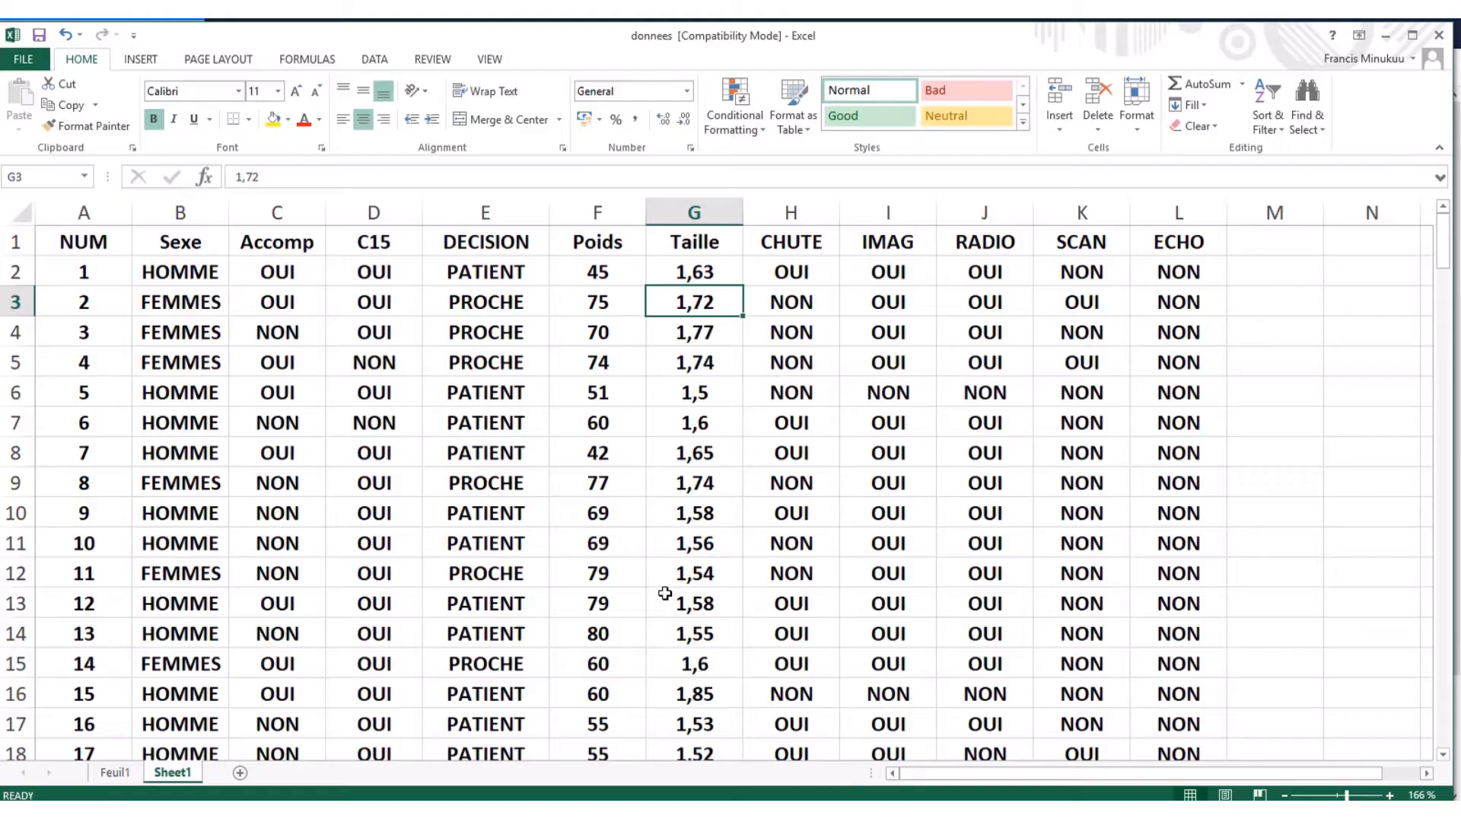
left_click(742, 811)
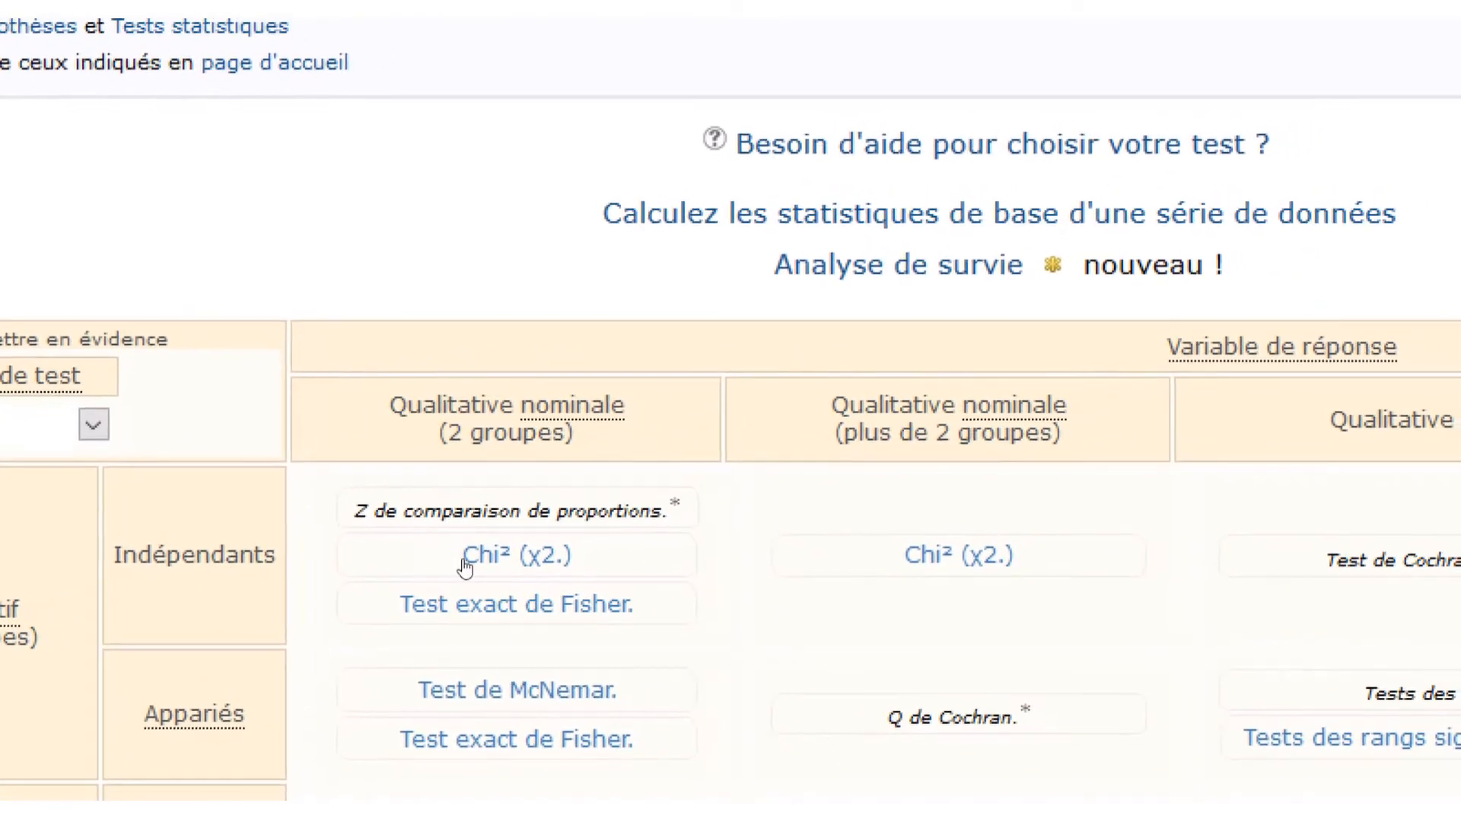
left_click(467, 563)
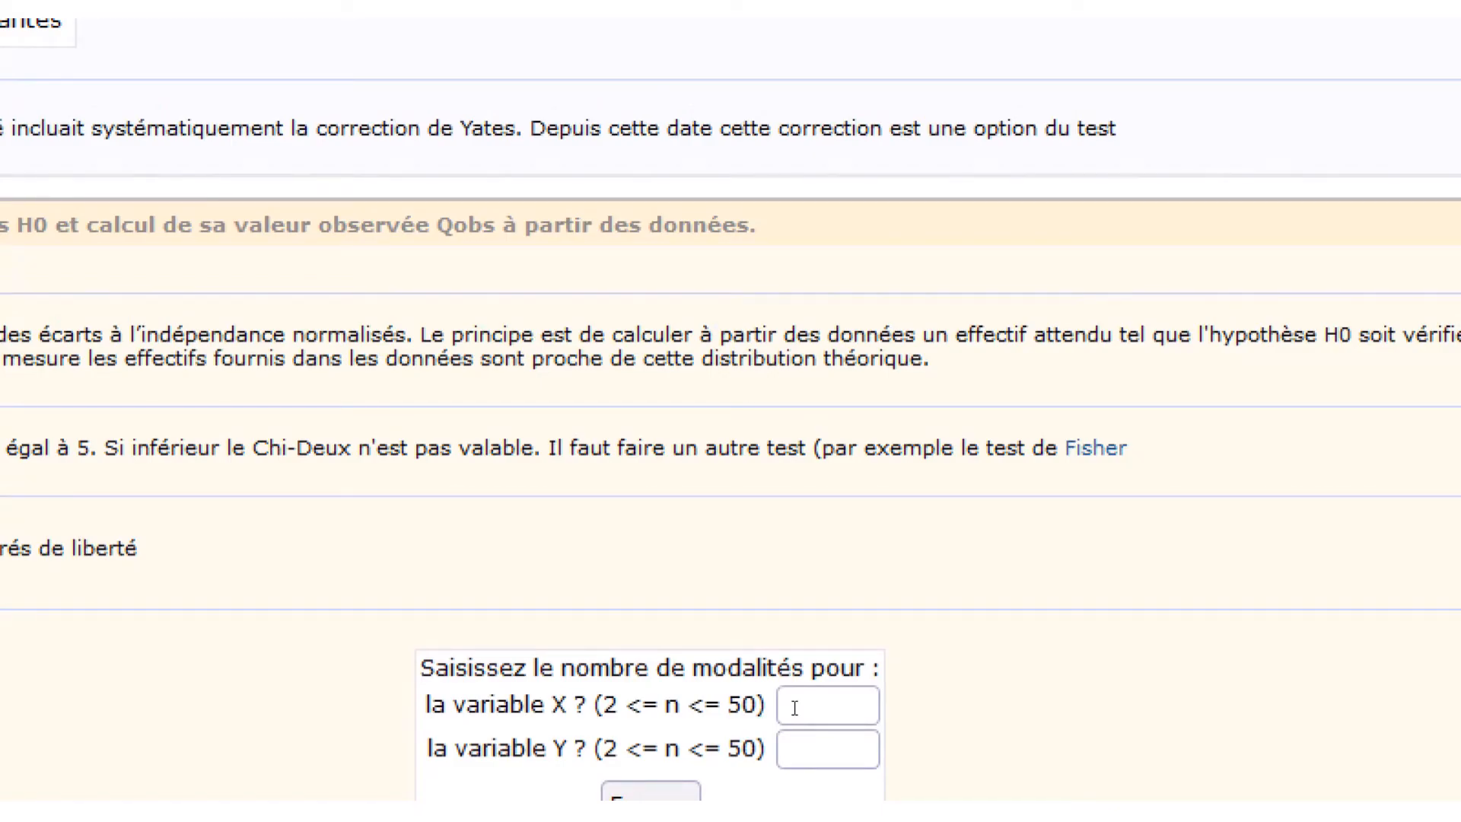
- Generate a contingency table with 2 categories for variable X and 2 for variable Y
left_click(795, 708)
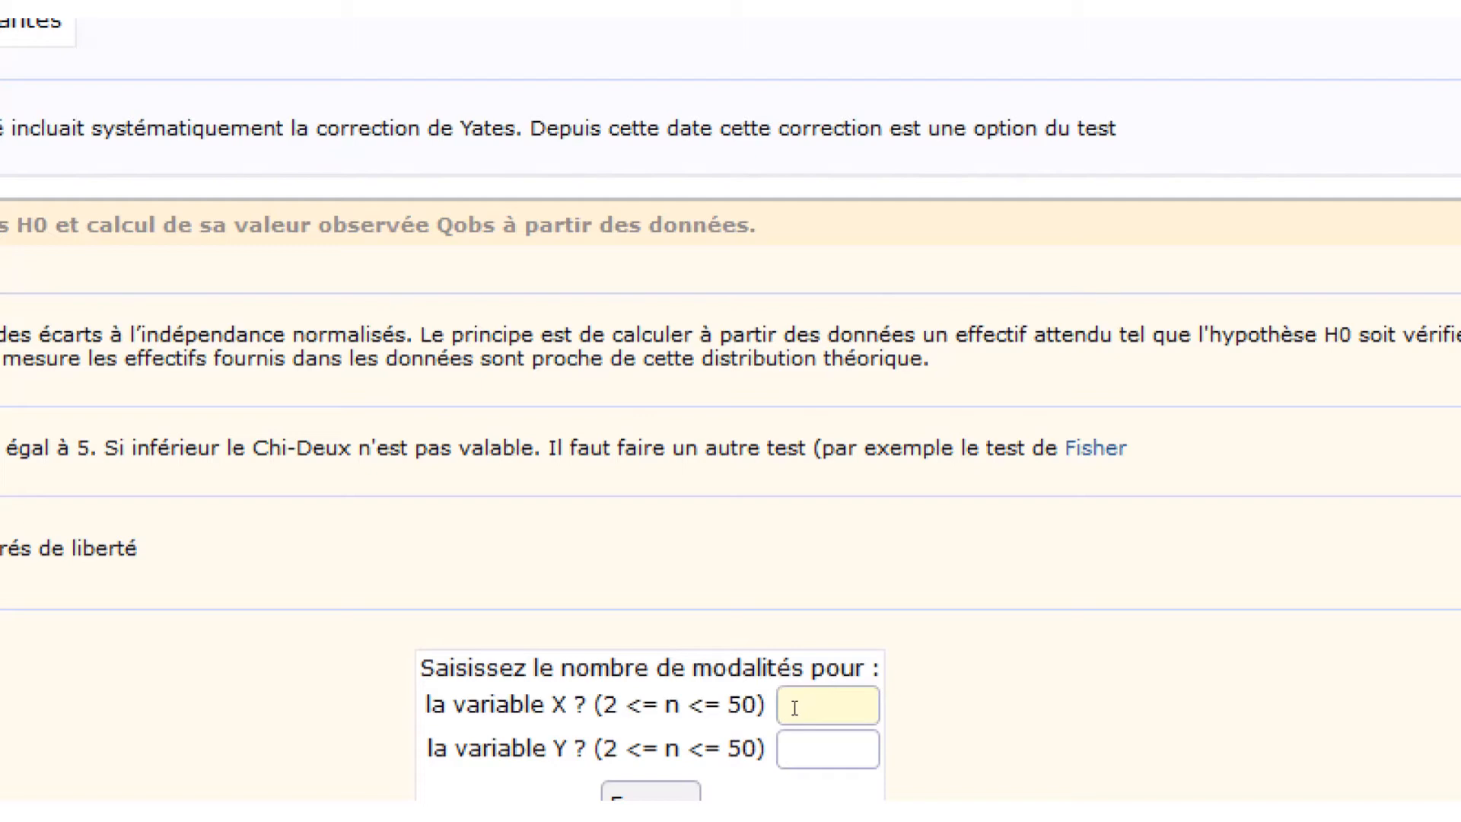
type("2")
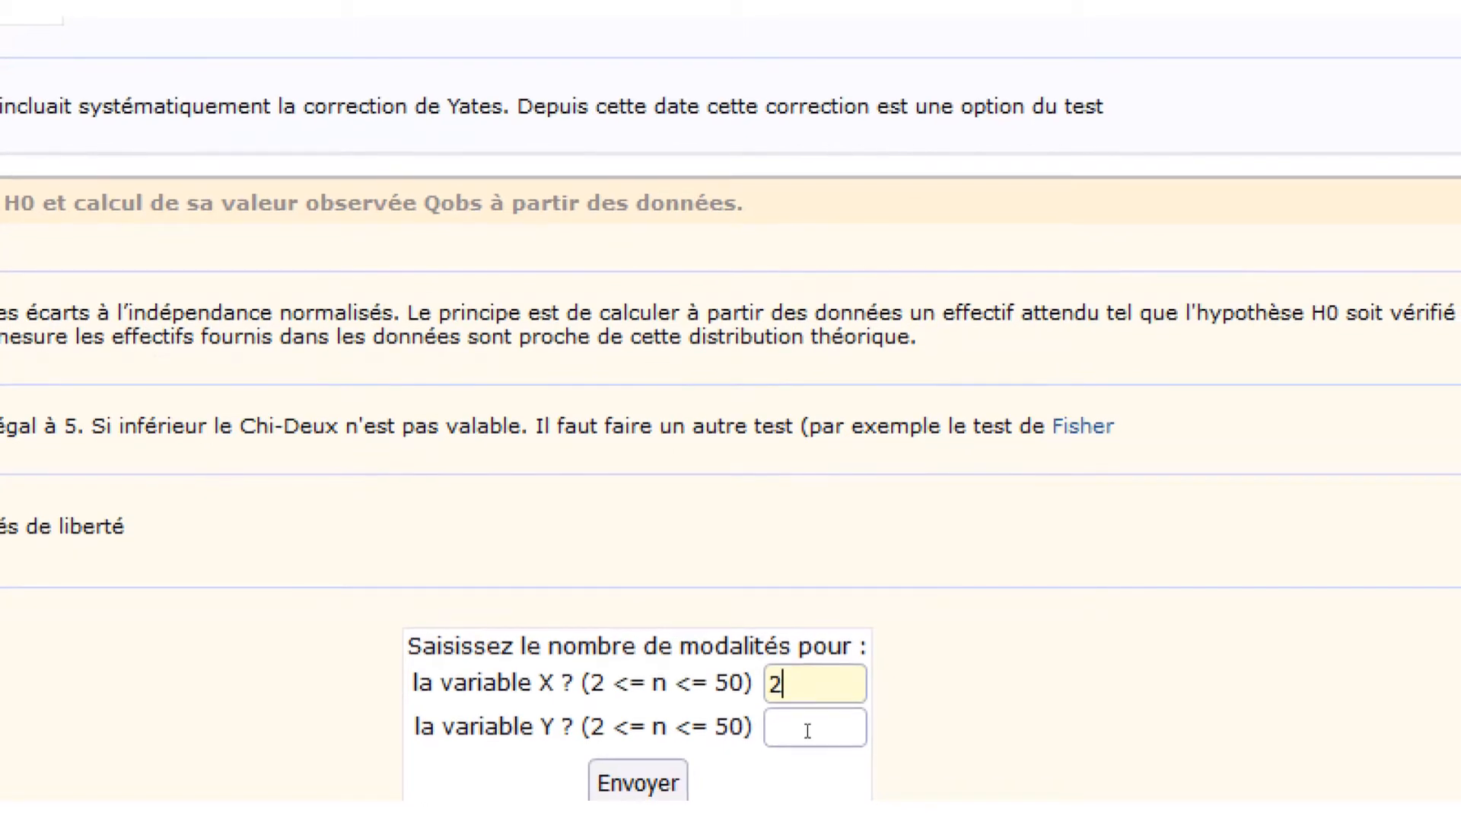
left_click(807, 731)
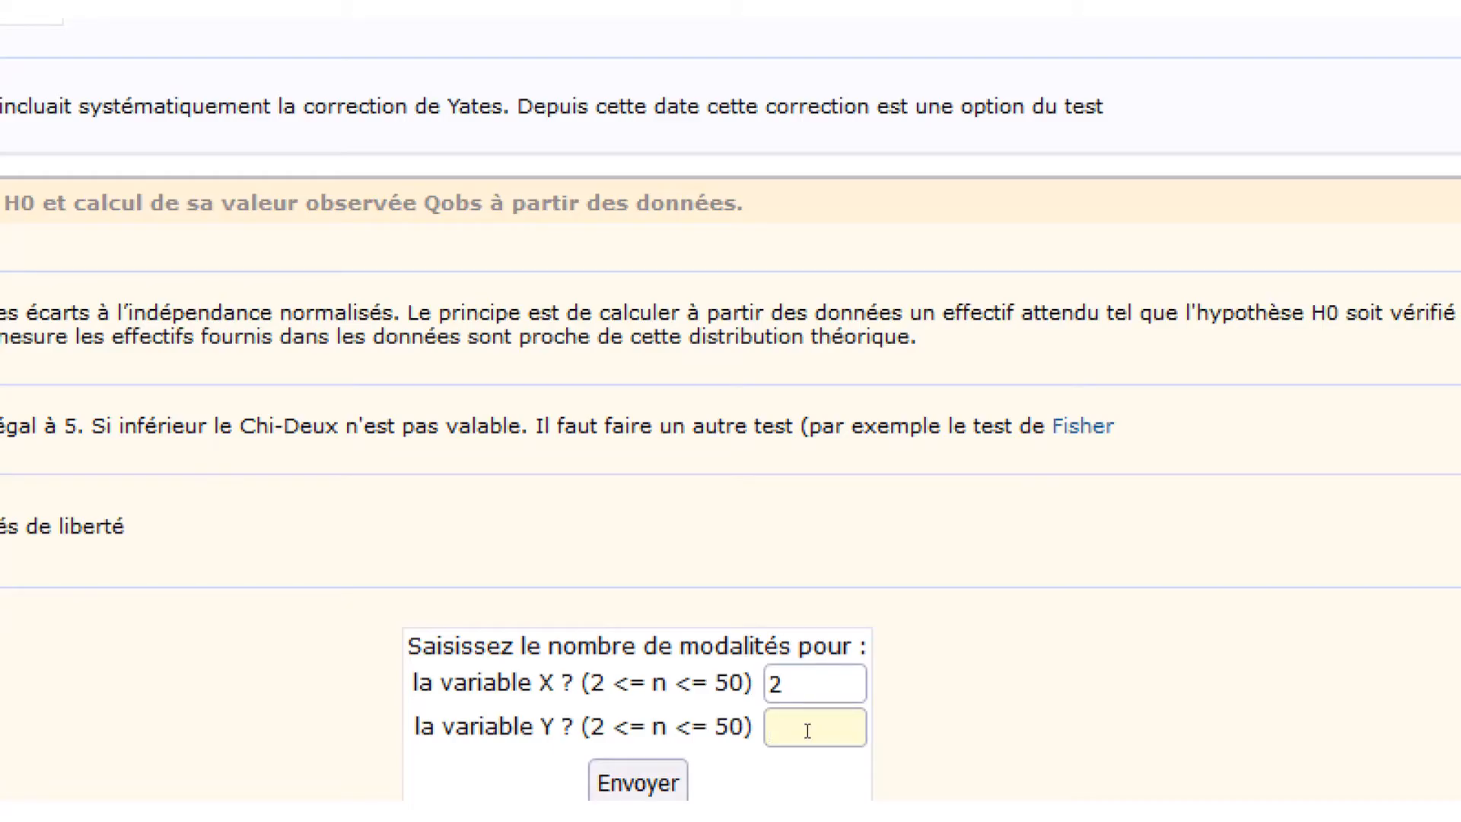
type("2")
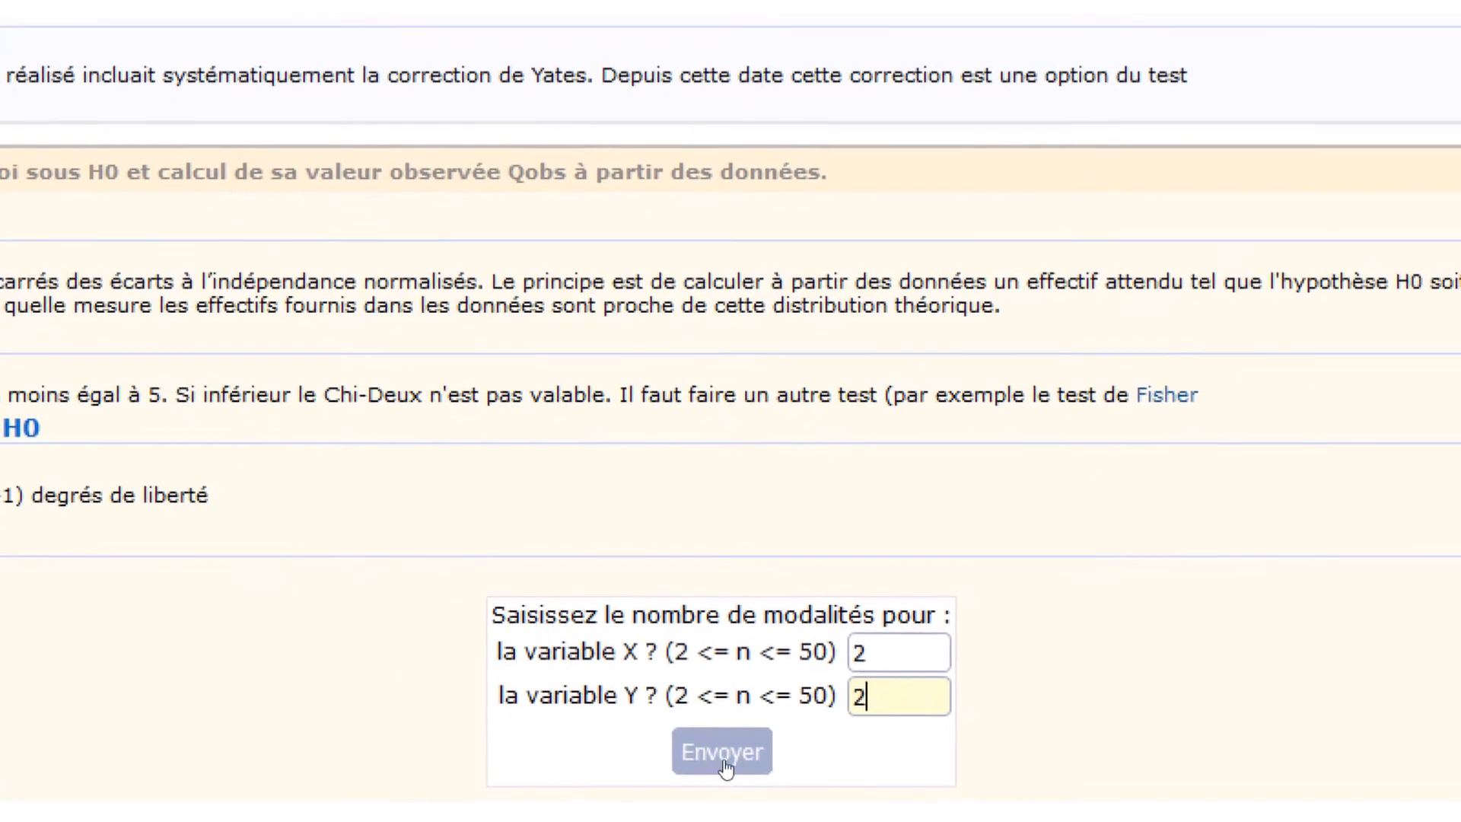
left_click(727, 760)
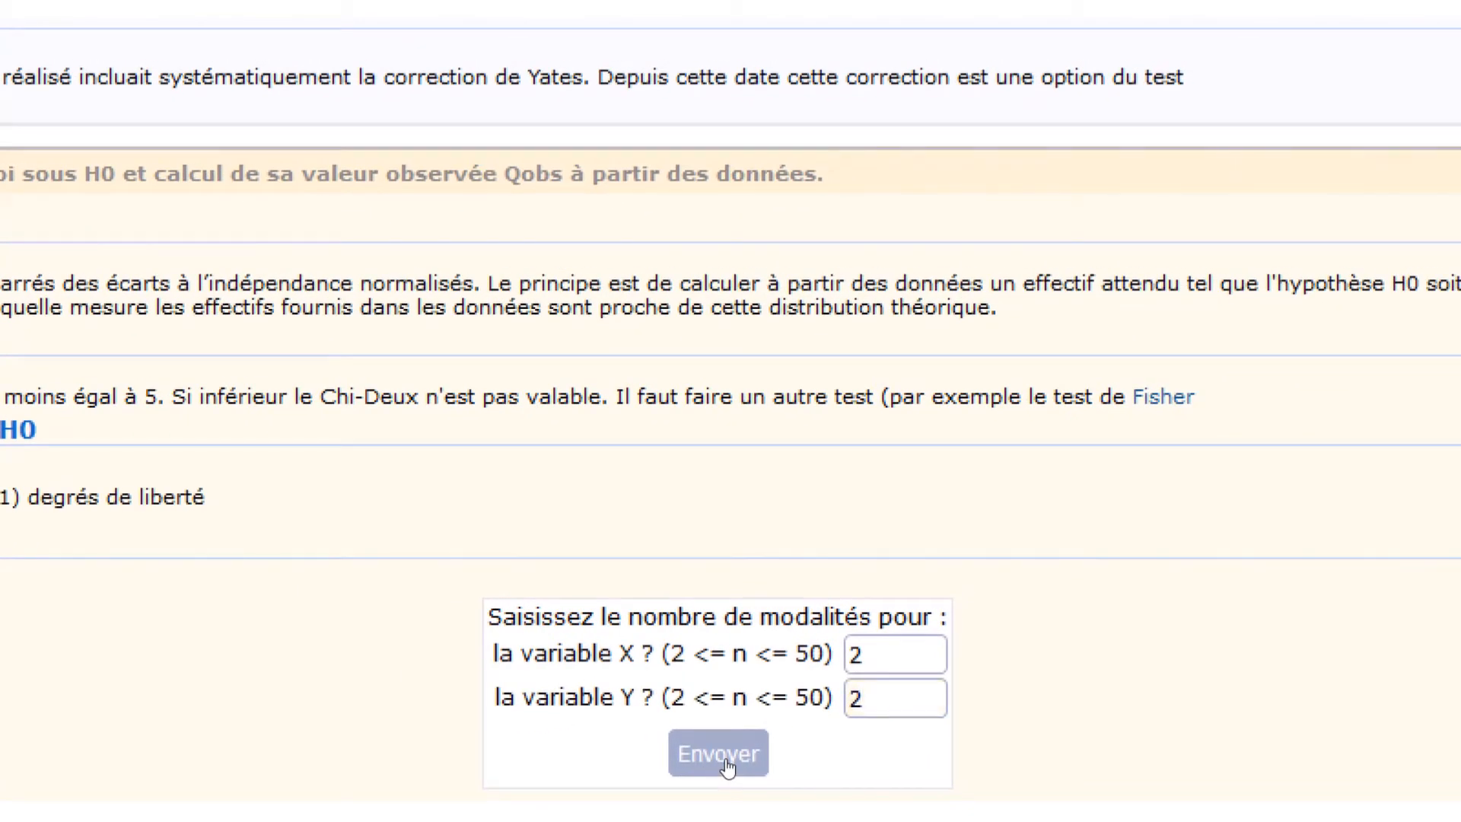
scroll(726, 765, "down", 4)
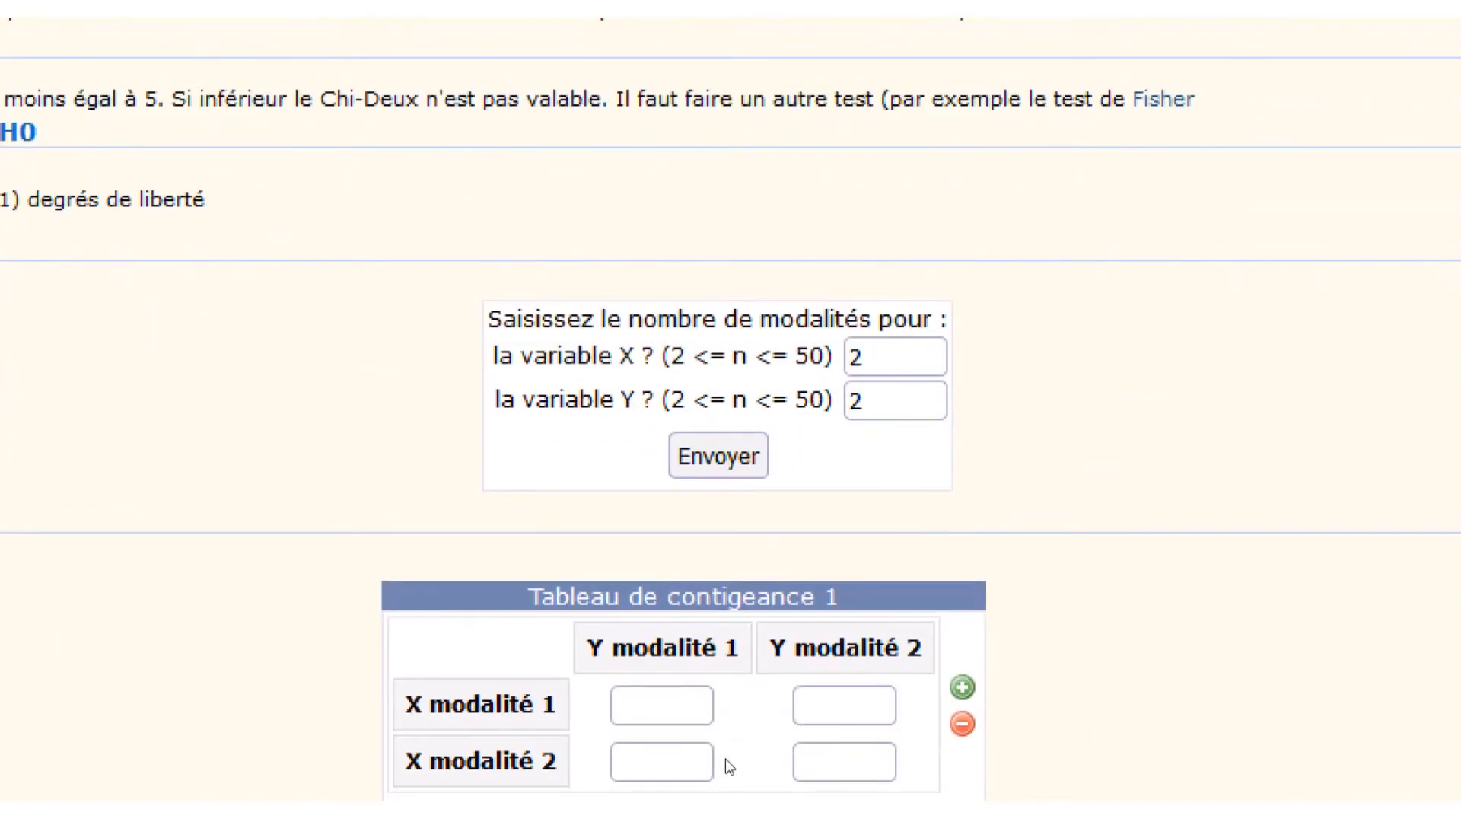
scroll(725, 758, "down", 3)
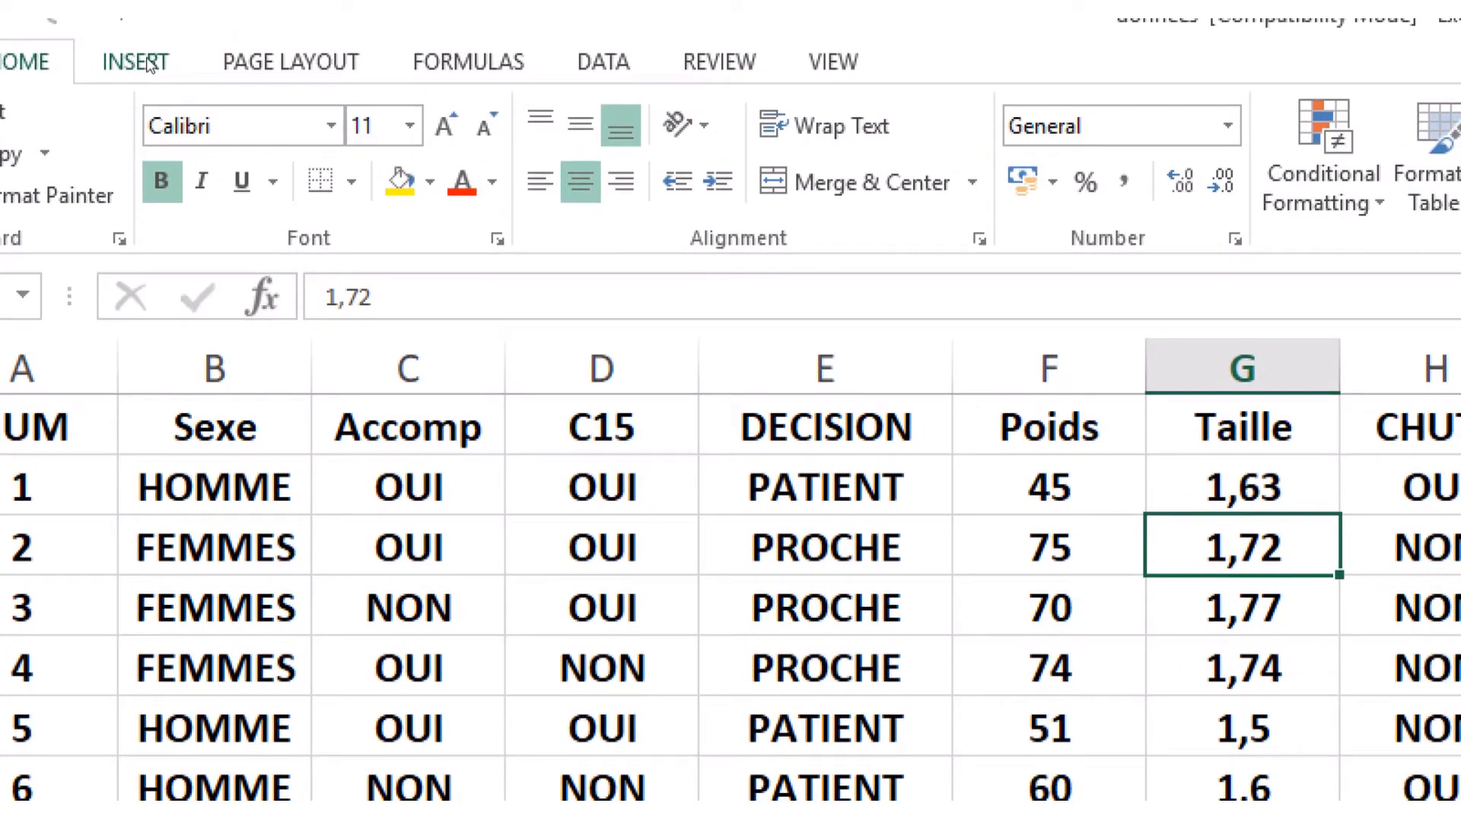
- Switch to Excel and create a PivotTable from Sheet1!$A$1:$L$161 on a new worksheet
left_click(150, 66)
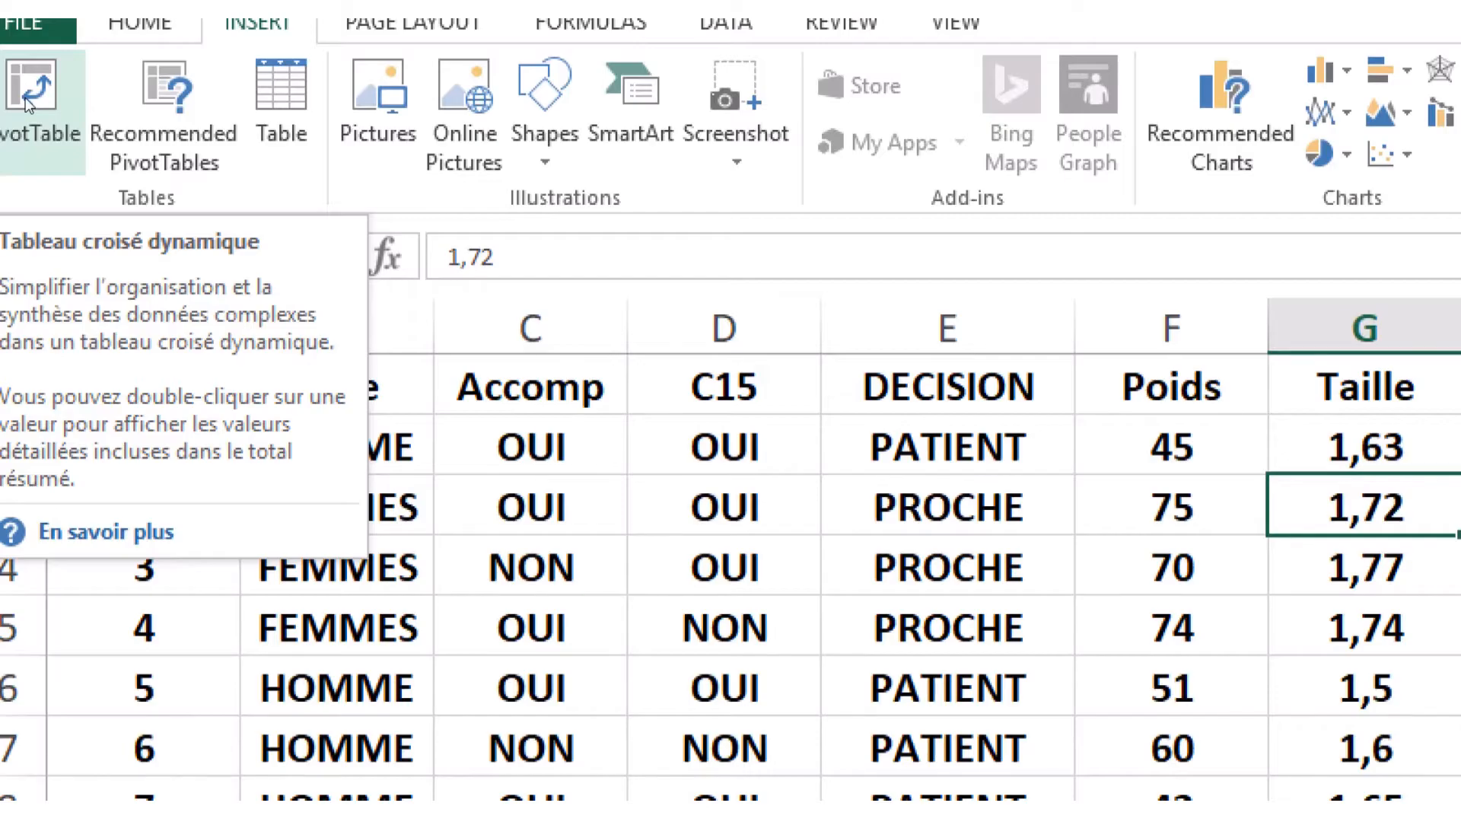
left_click(27, 103)
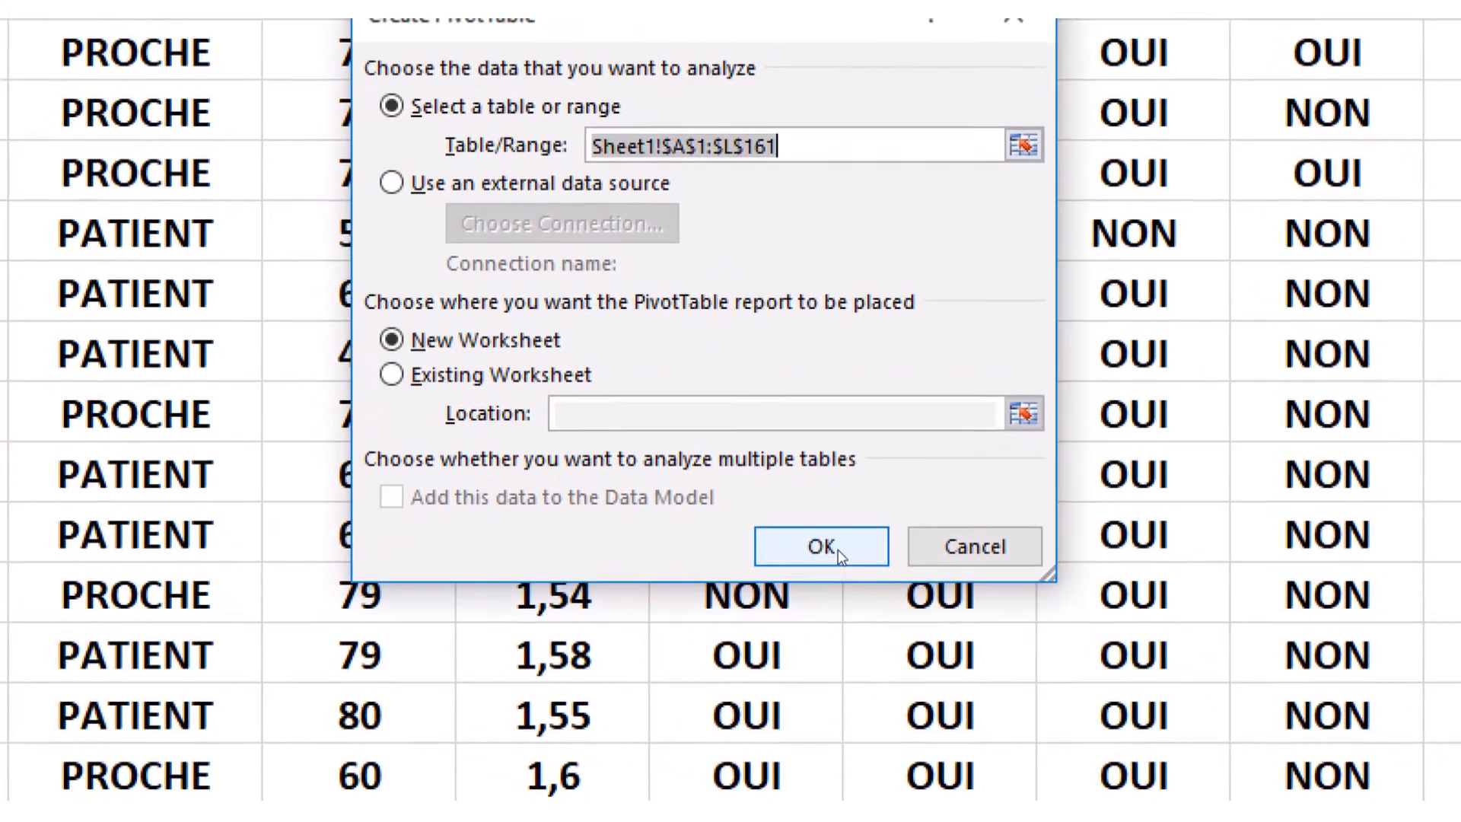
left_click(838, 549)
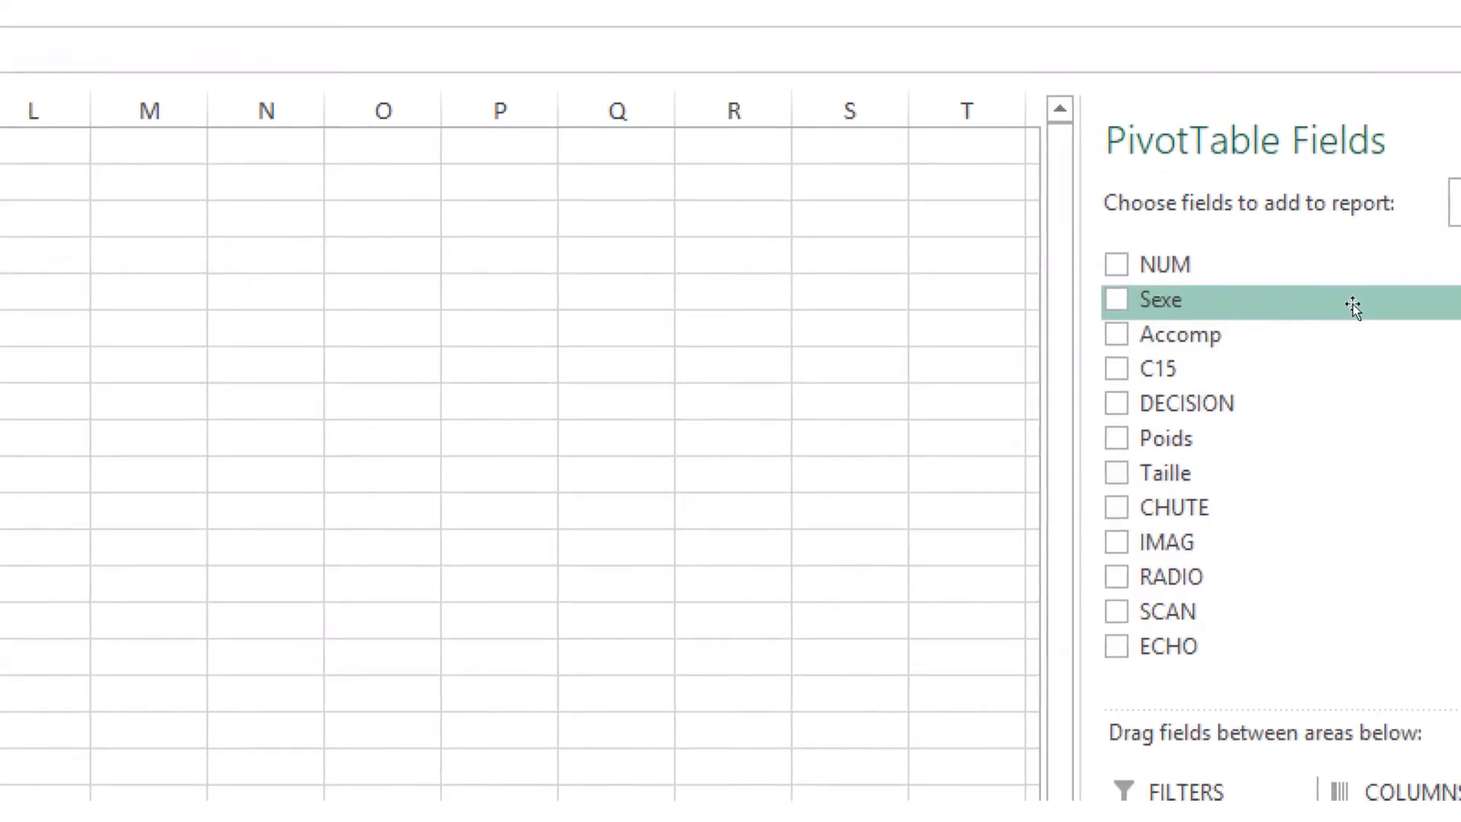
- Lay out the PivotTable with Sexe as the row field and CHUTE as the column field
left_click_drag(1353, 306, 1169, 821)
left_click_drag(1260, 620, 1282, 715)
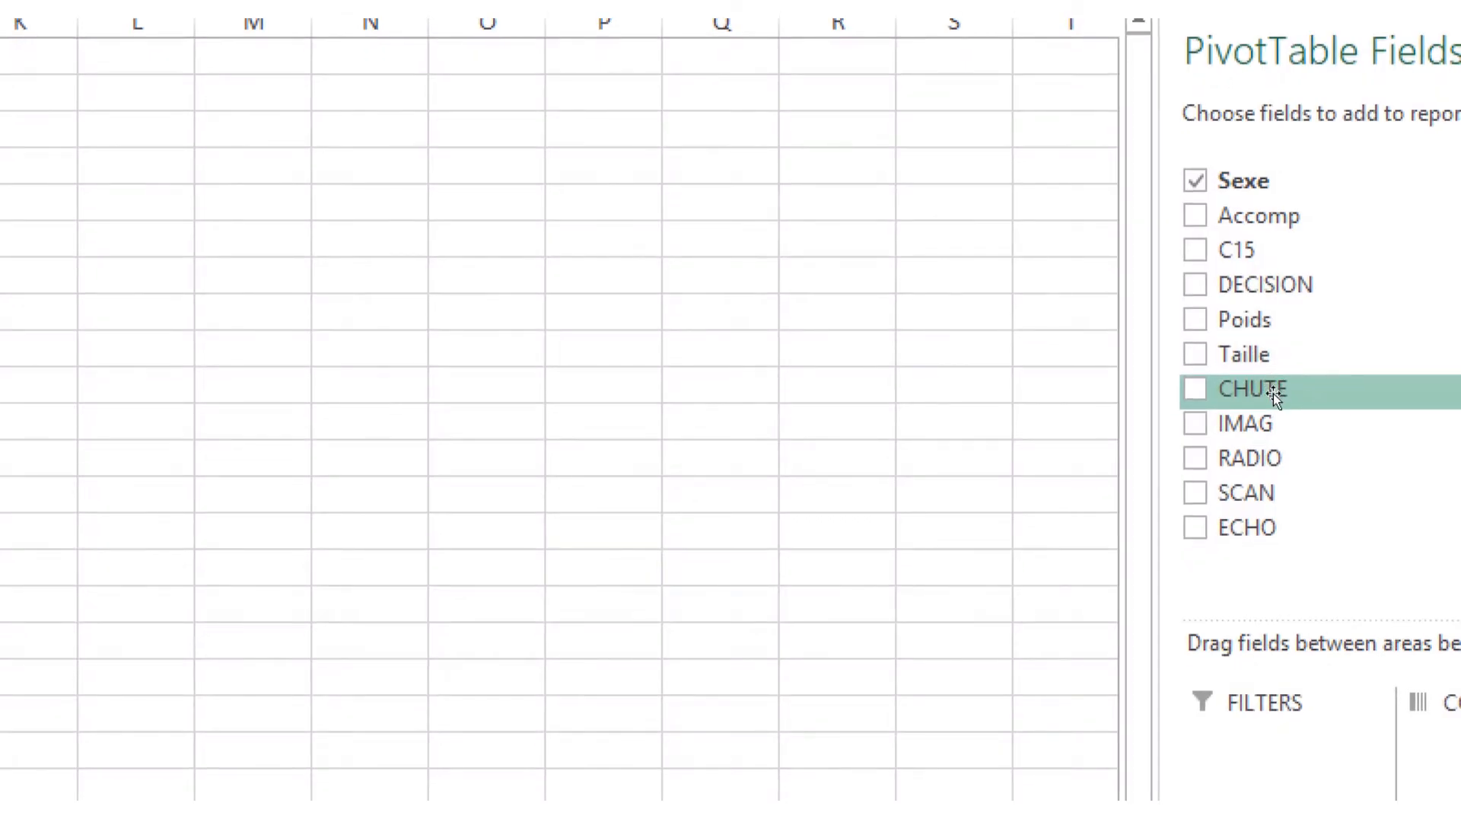
left_click_drag(1273, 395, 1460, 731)
left_click_drag(1394, 563, 1425, 603)
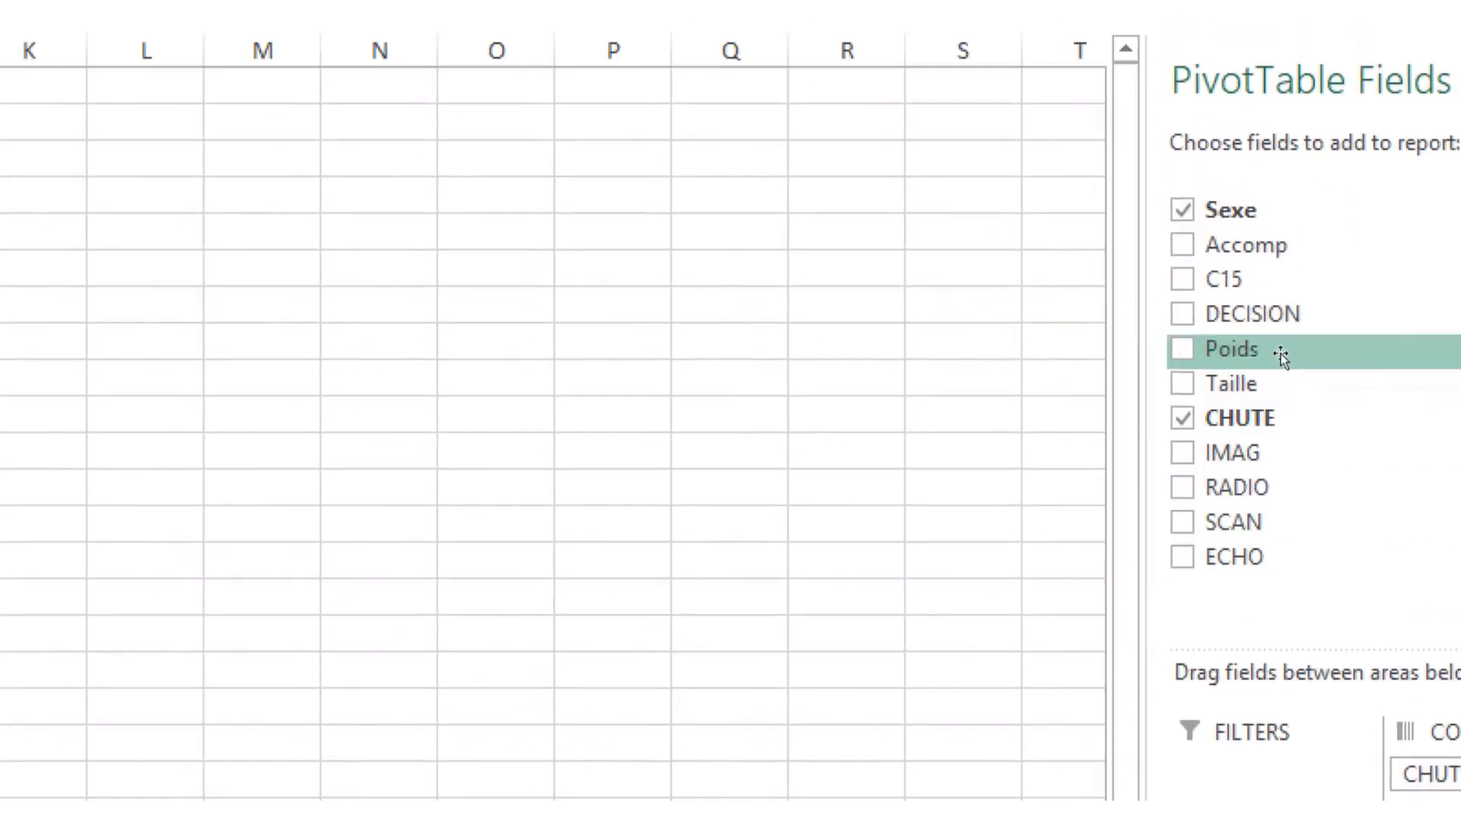
- Add CHUTE to the PivotTable's values area as a count of falls by Sexe
left_click_drag(1276, 390, 1460, 820)
left_click_drag(1397, 666, 1451, 725)
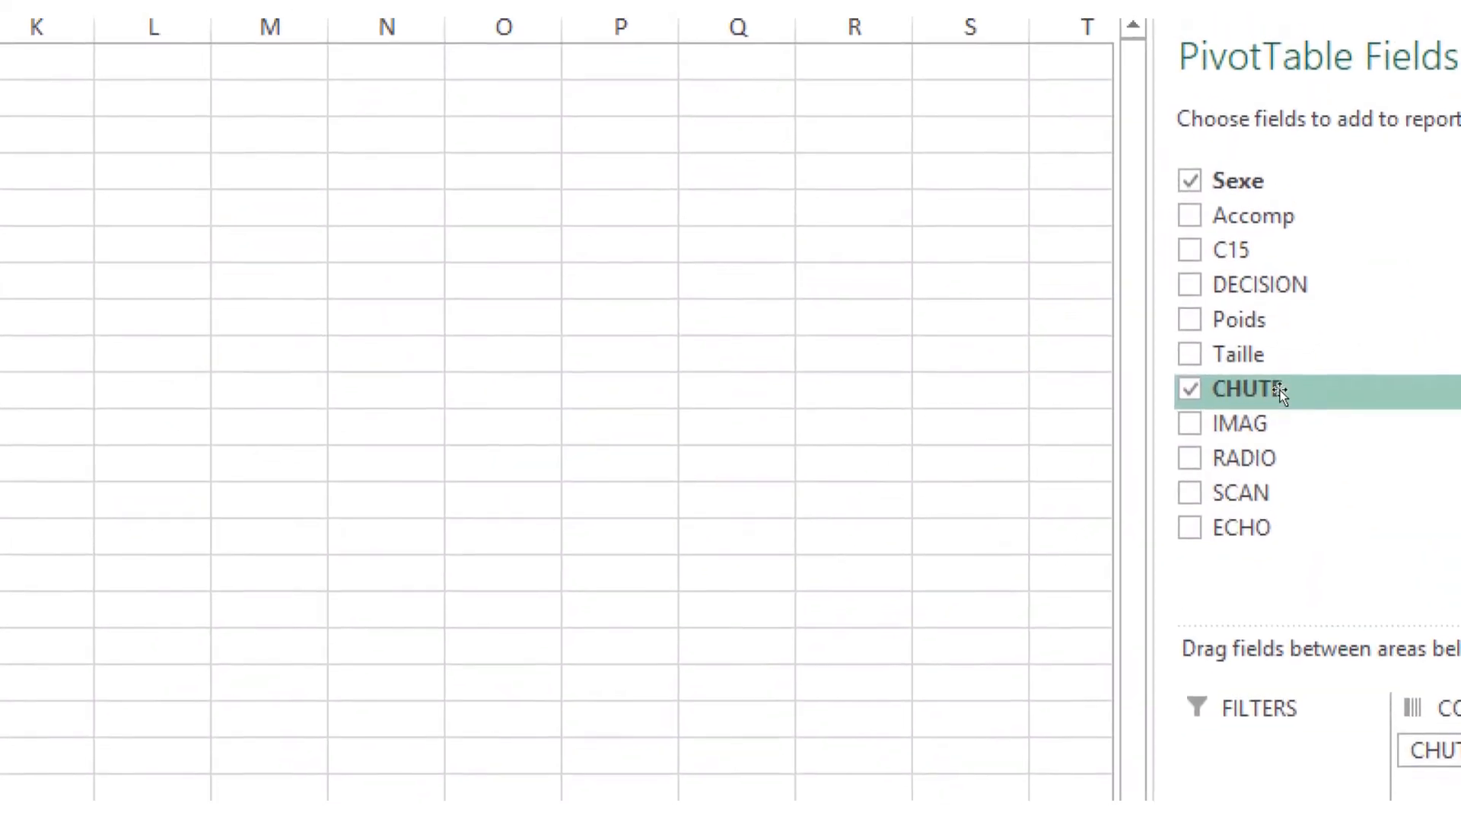
mouse_move(1274, 354)
left_mouse_down()
mouse_move(1379, 577)
mouse_move(1373, 658)
mouse_move(1397, 703)
left_mouse_up()
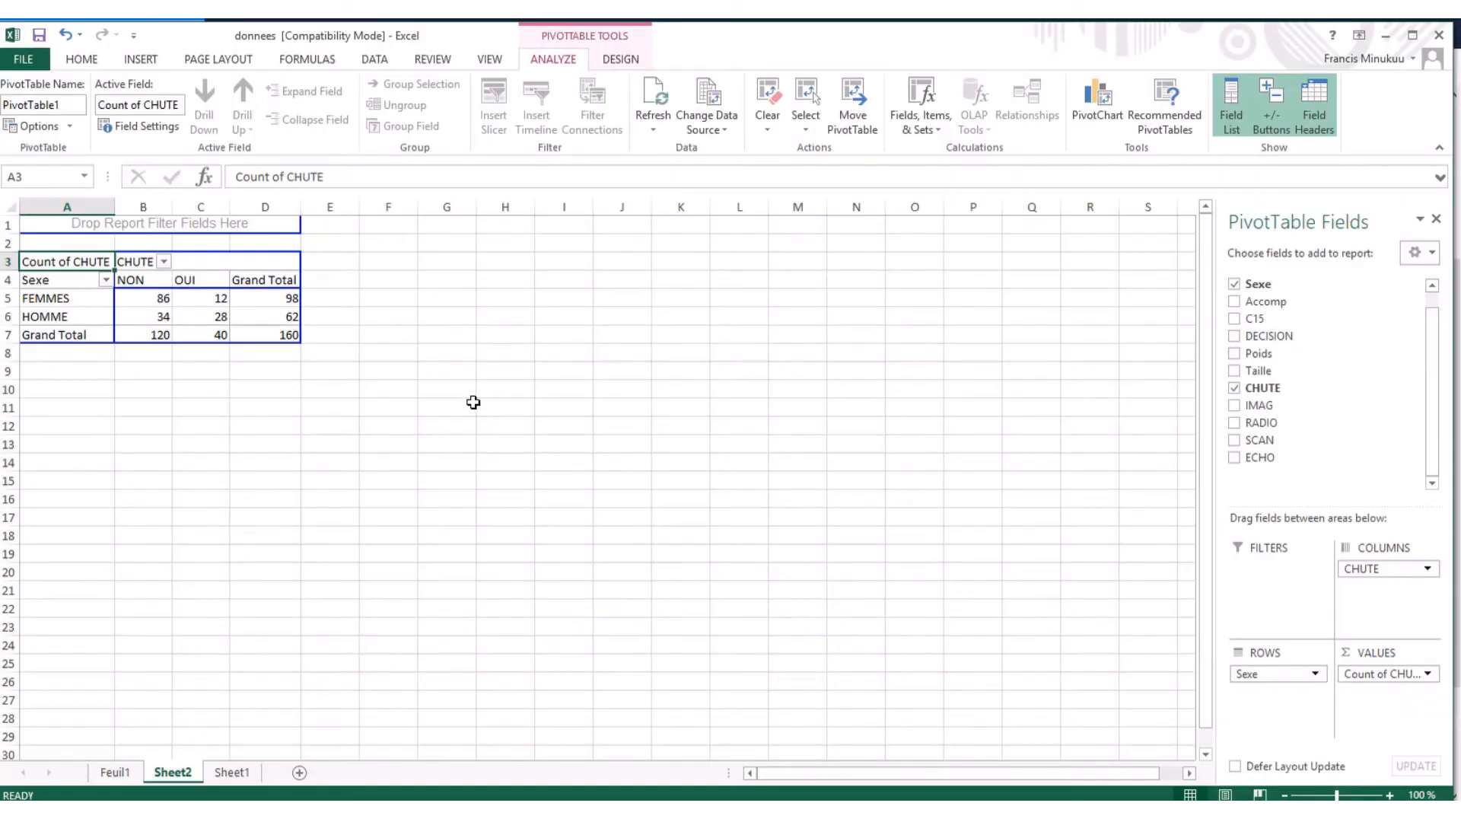
left_click(170, 318)
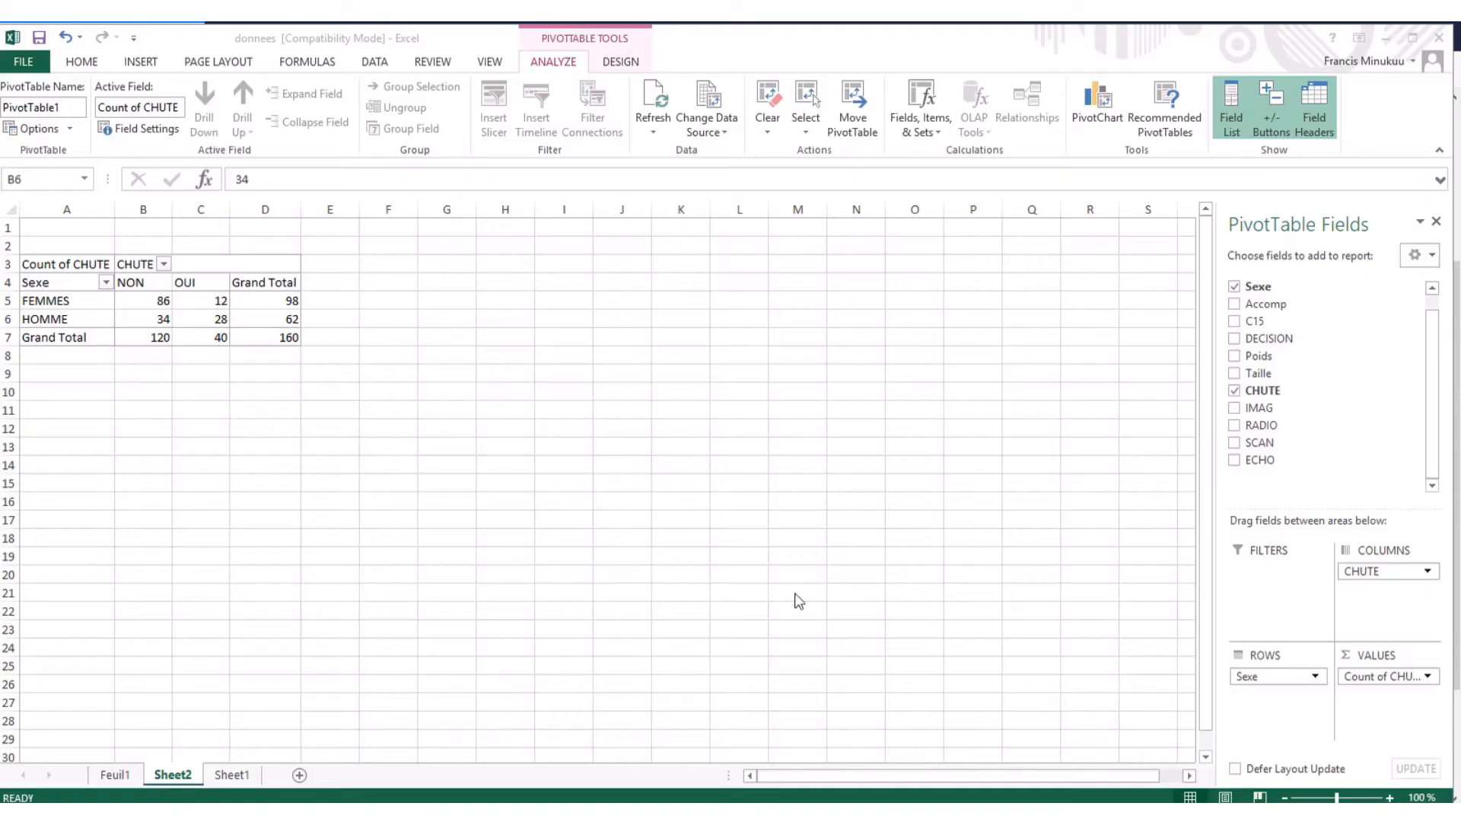
left_click(264, 337)
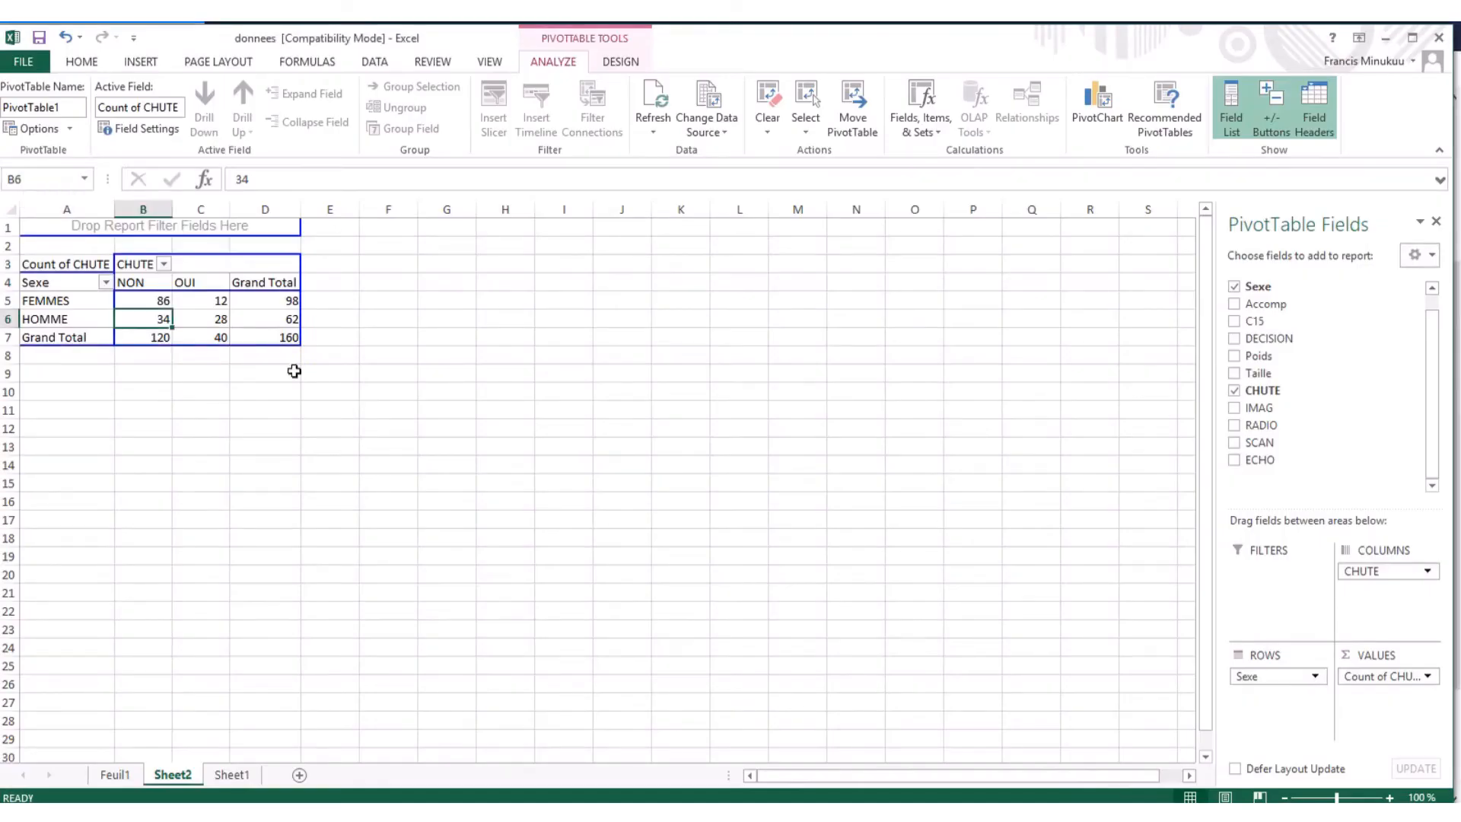
- Switch to BiostaTGV in Firefox and open the Excel copy-paste area for the contingency table
left_click(770, 808)
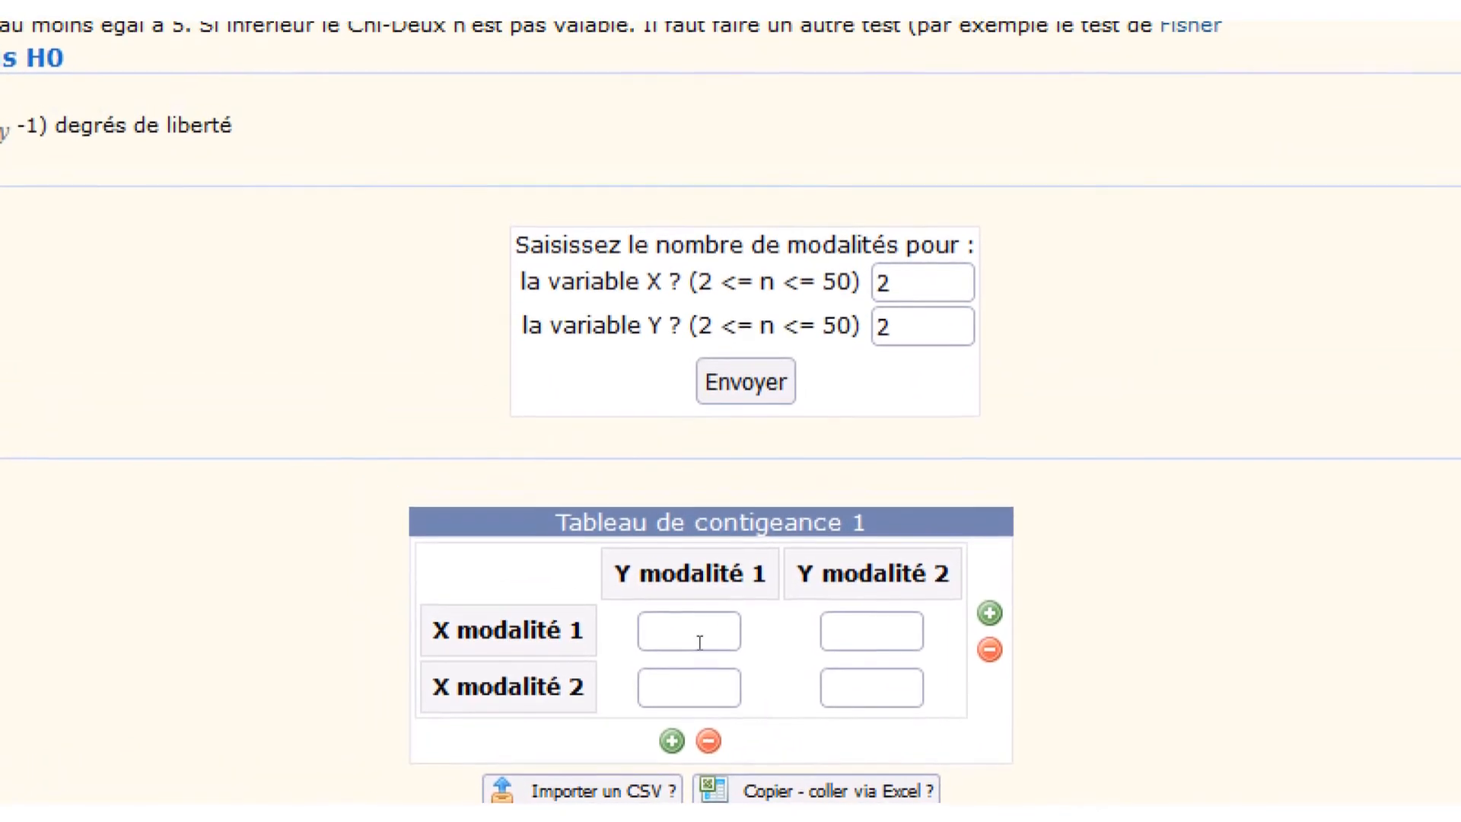
left_click(698, 638)
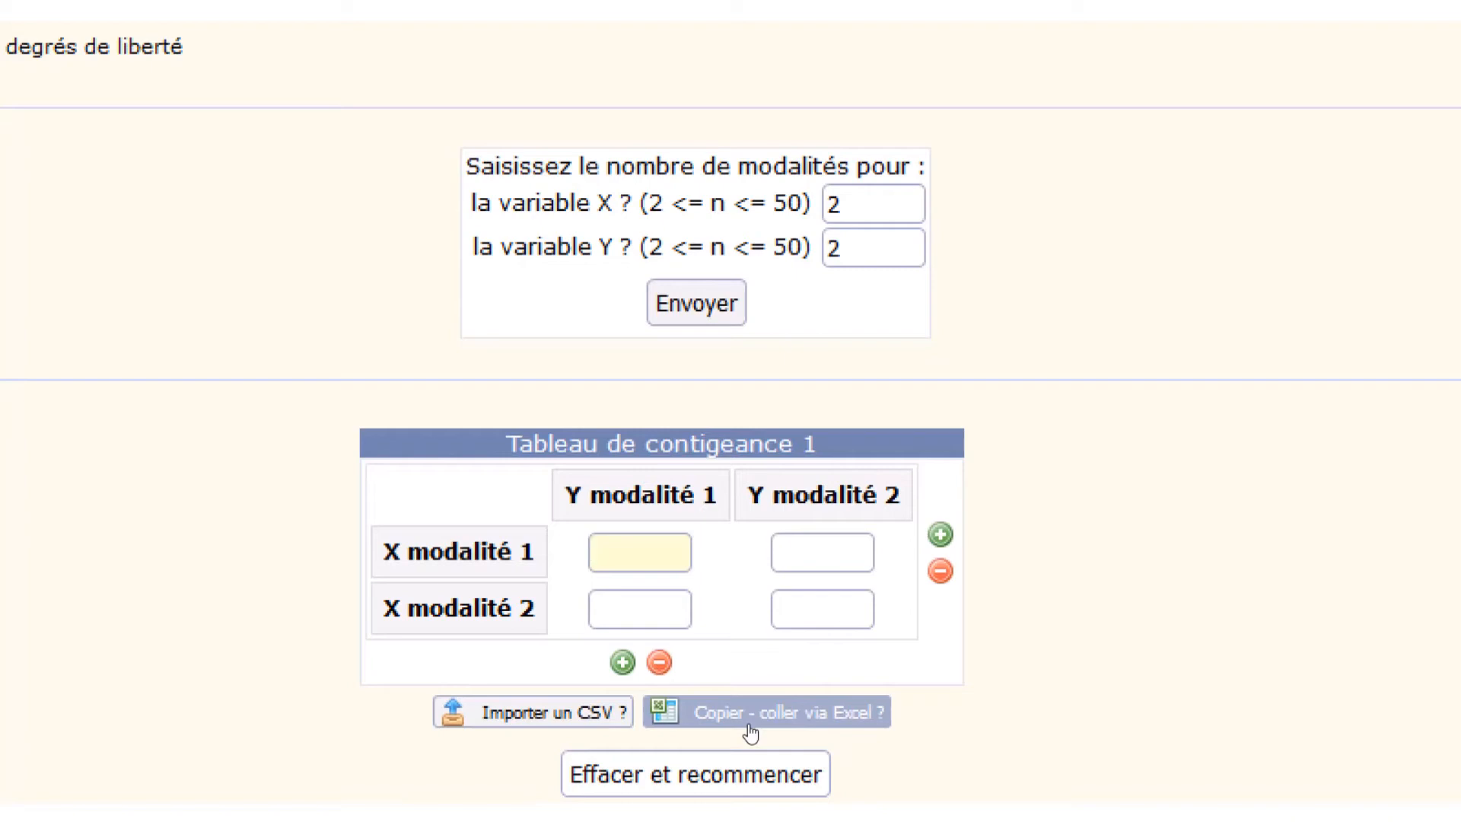
left_click(751, 731)
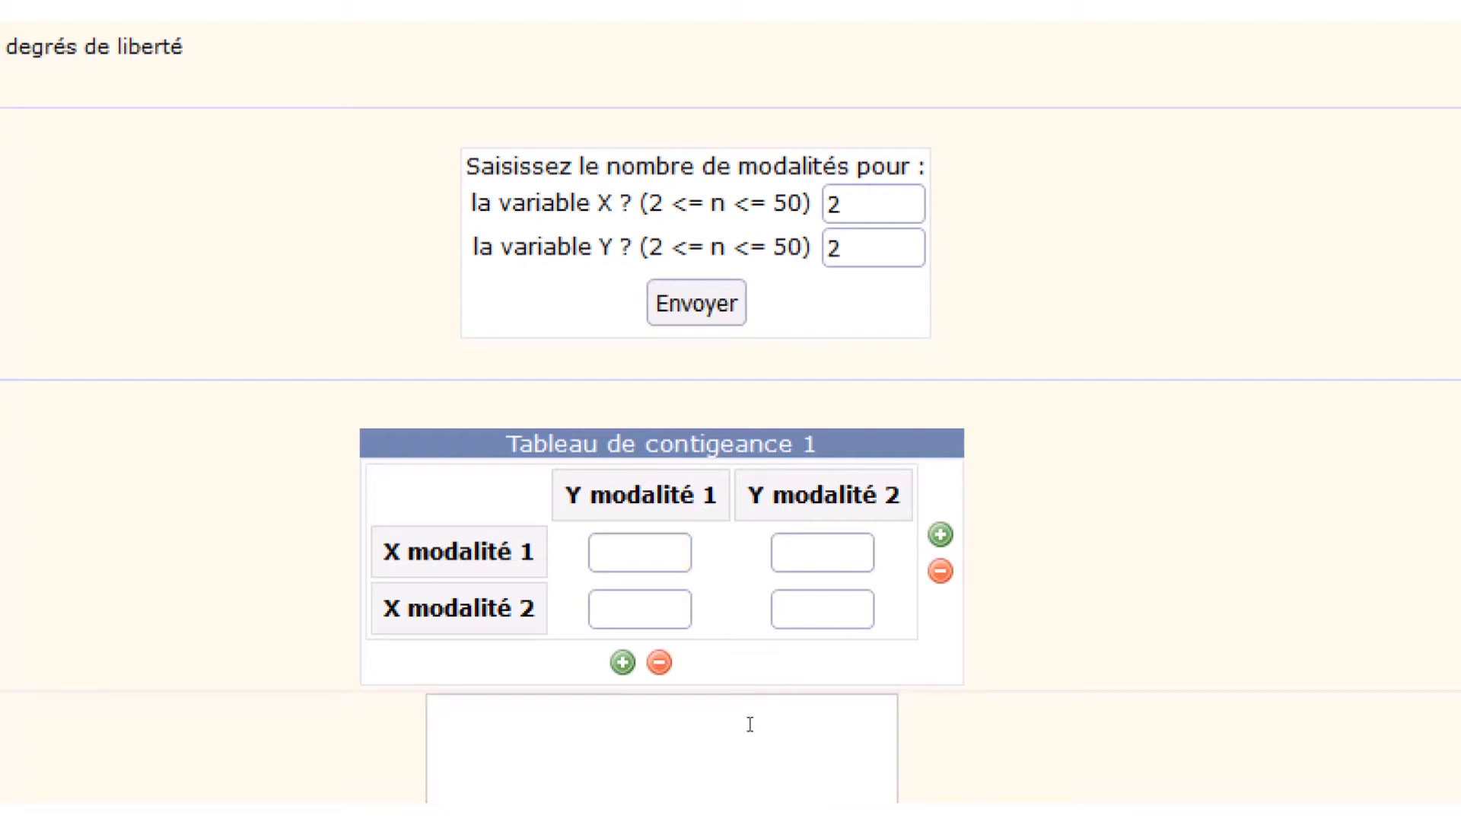
scroll(750, 724, "down", 2)
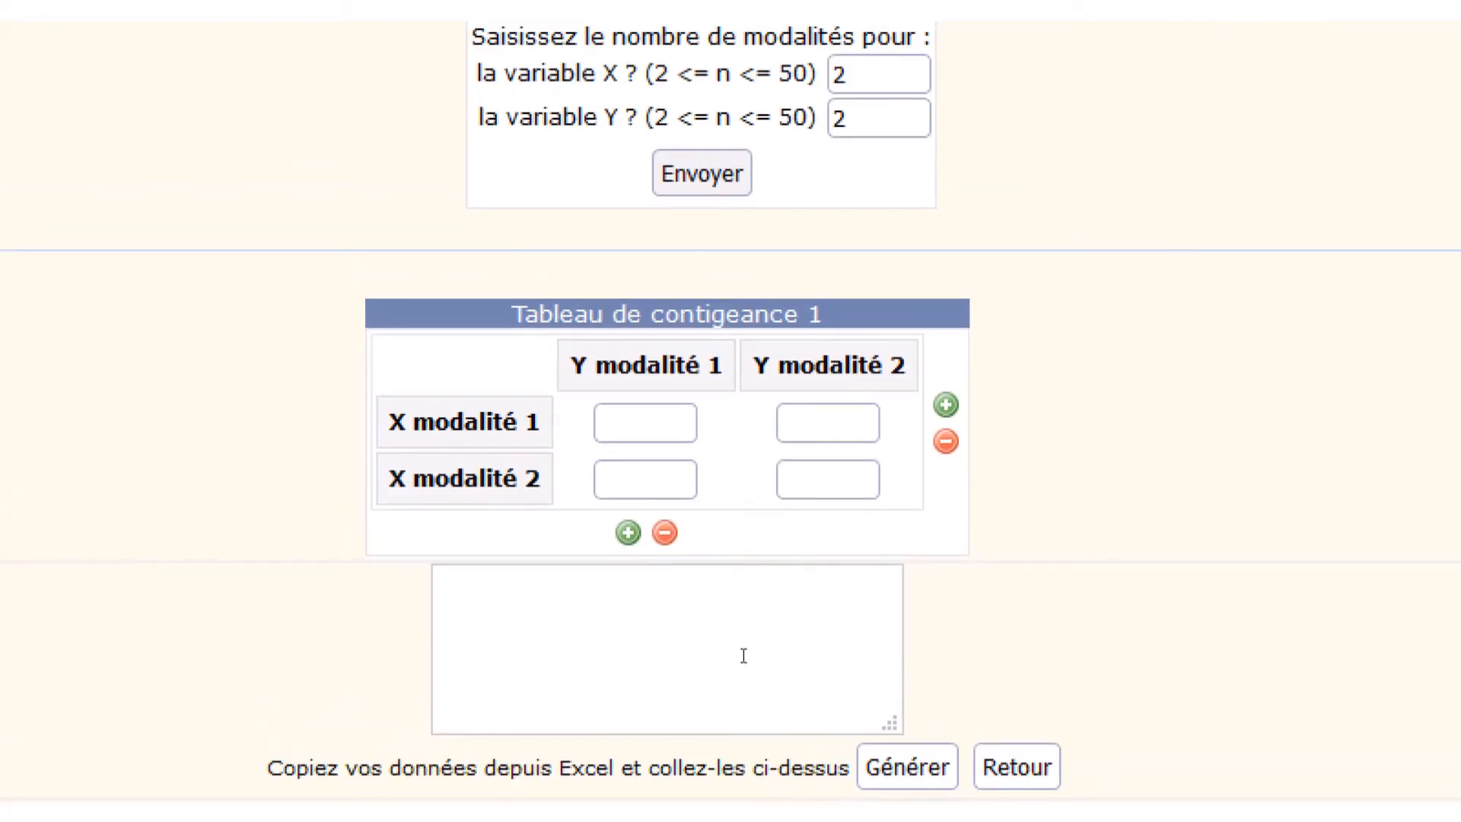
left_click(743, 656)
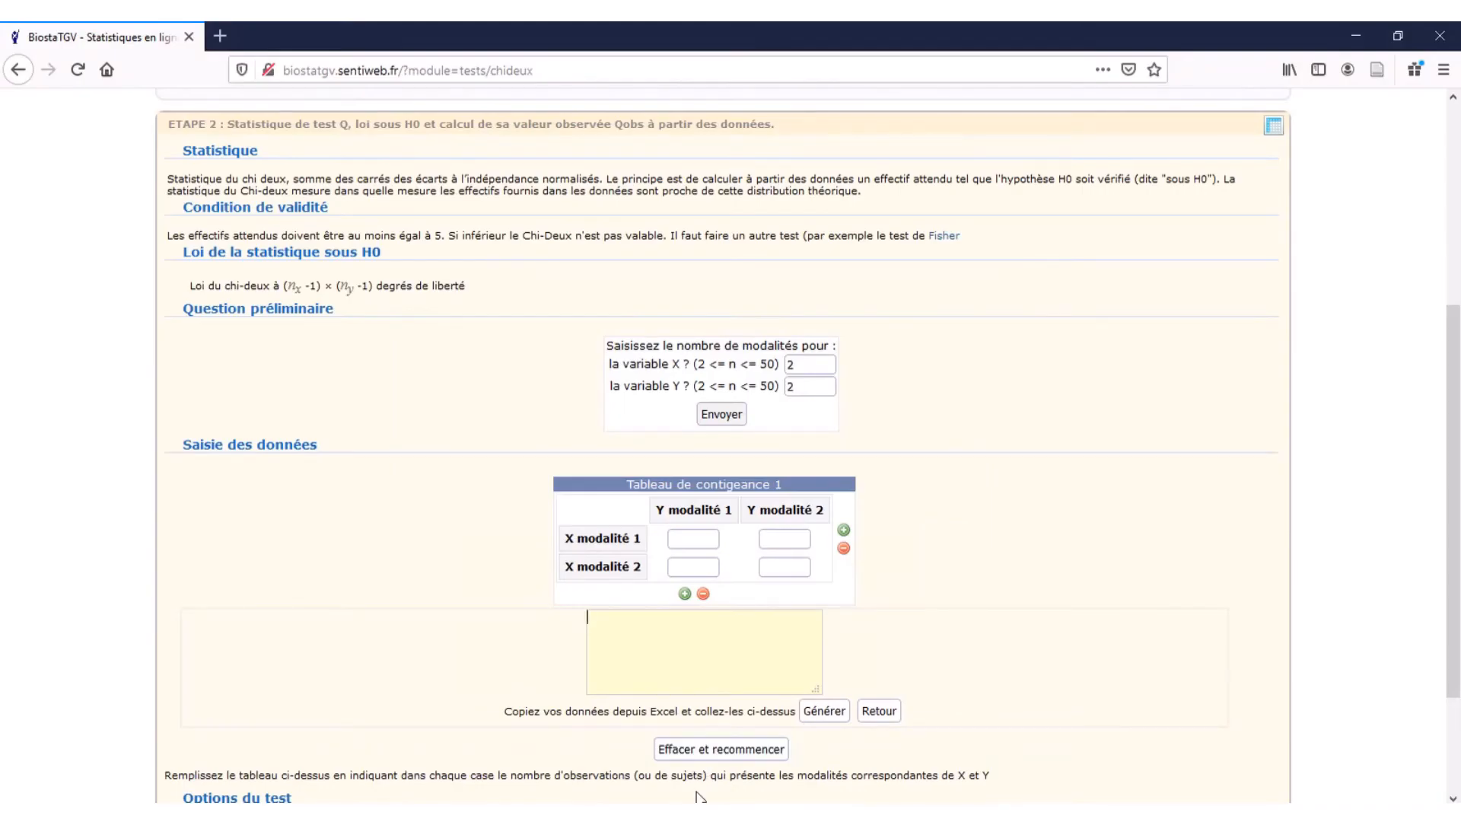
- Switch to Excel and copy the four PivotTable counts for FEMMES and HOMME under NON and OUI, without the totals
left_click(694, 813)
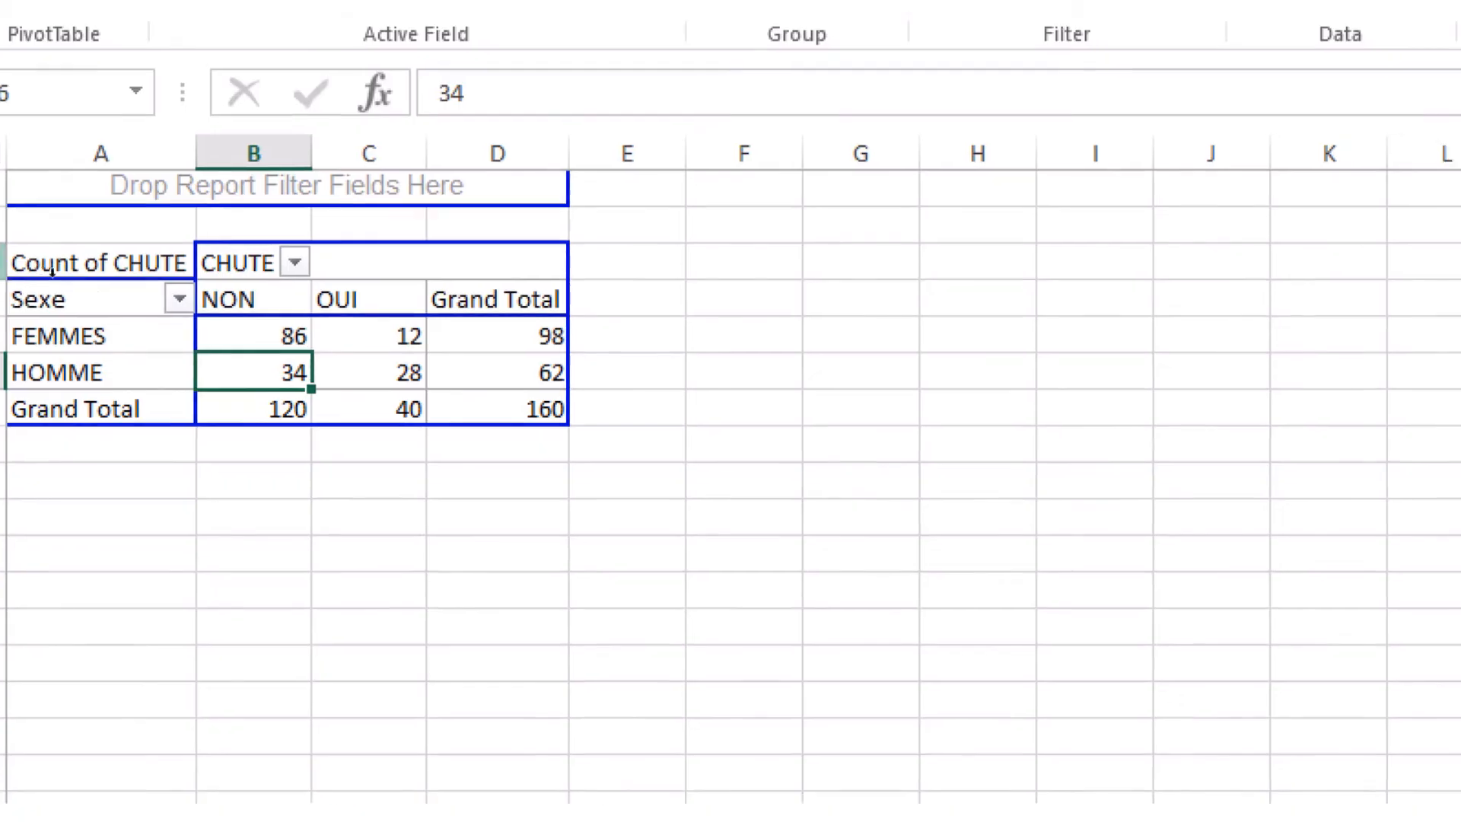
left_click(137, 298)
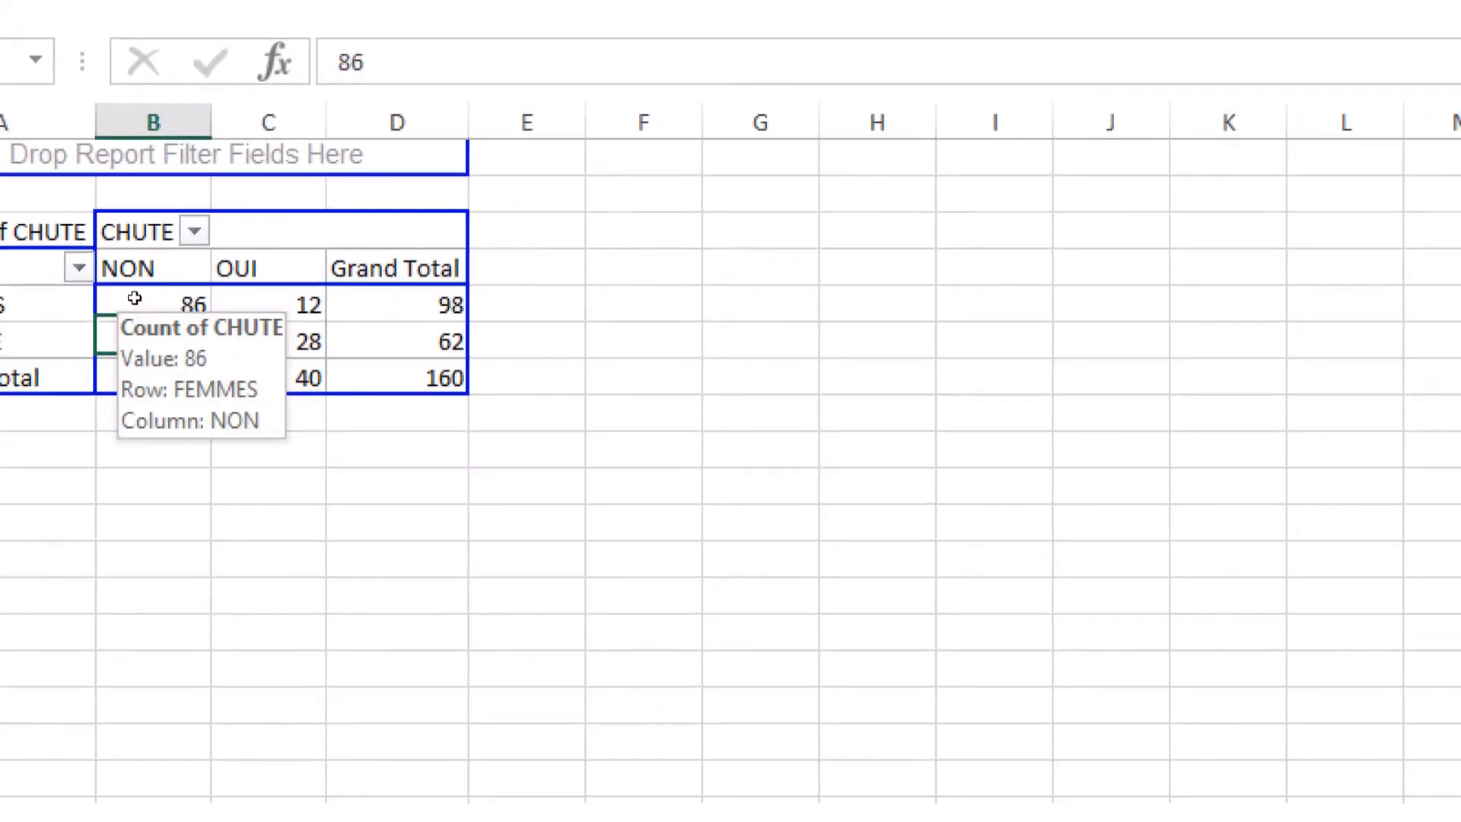
left_click_drag(134, 299, 271, 363)
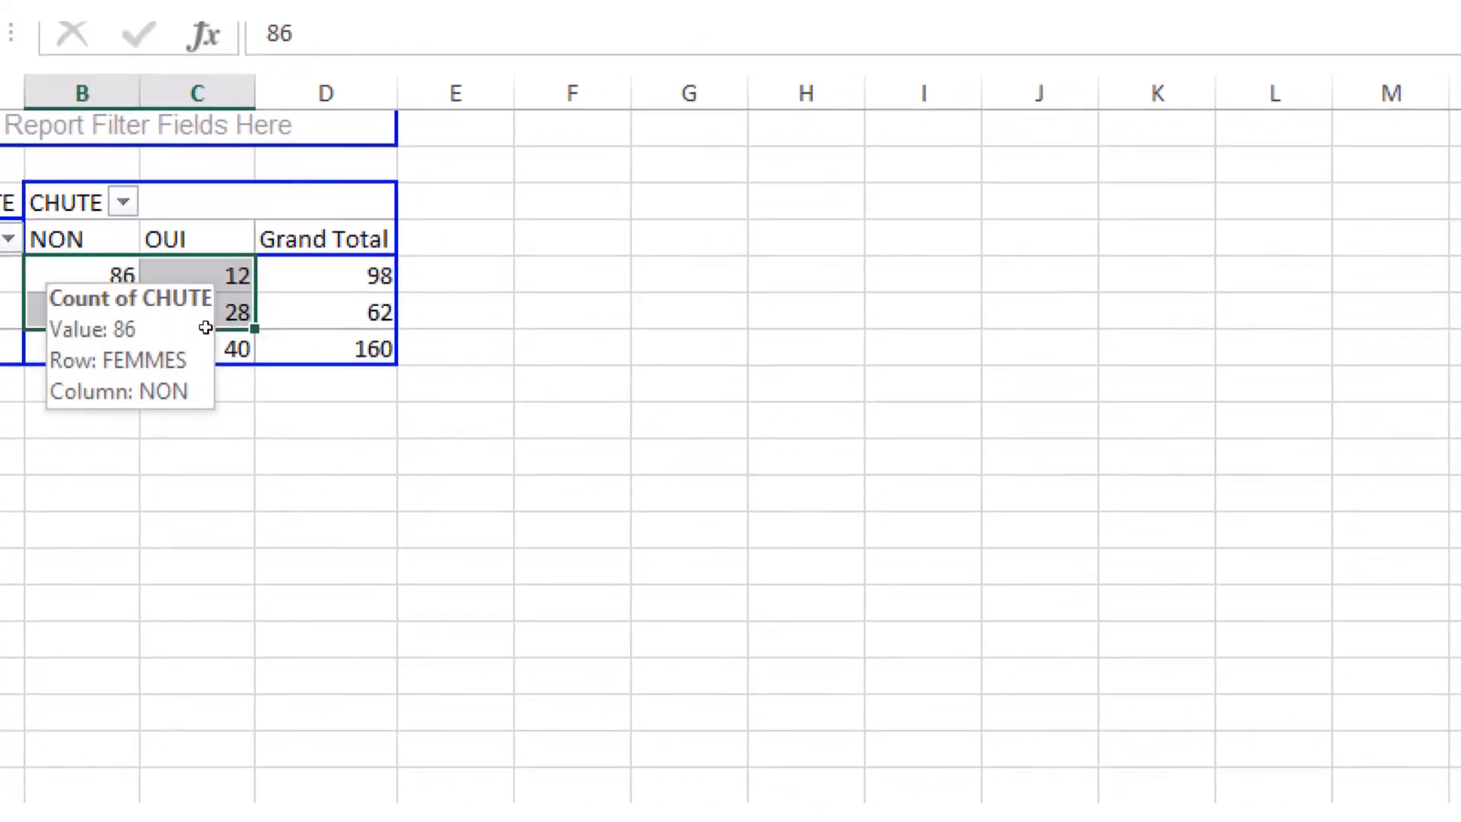
left_click_drag(202, 330, 189, 300)
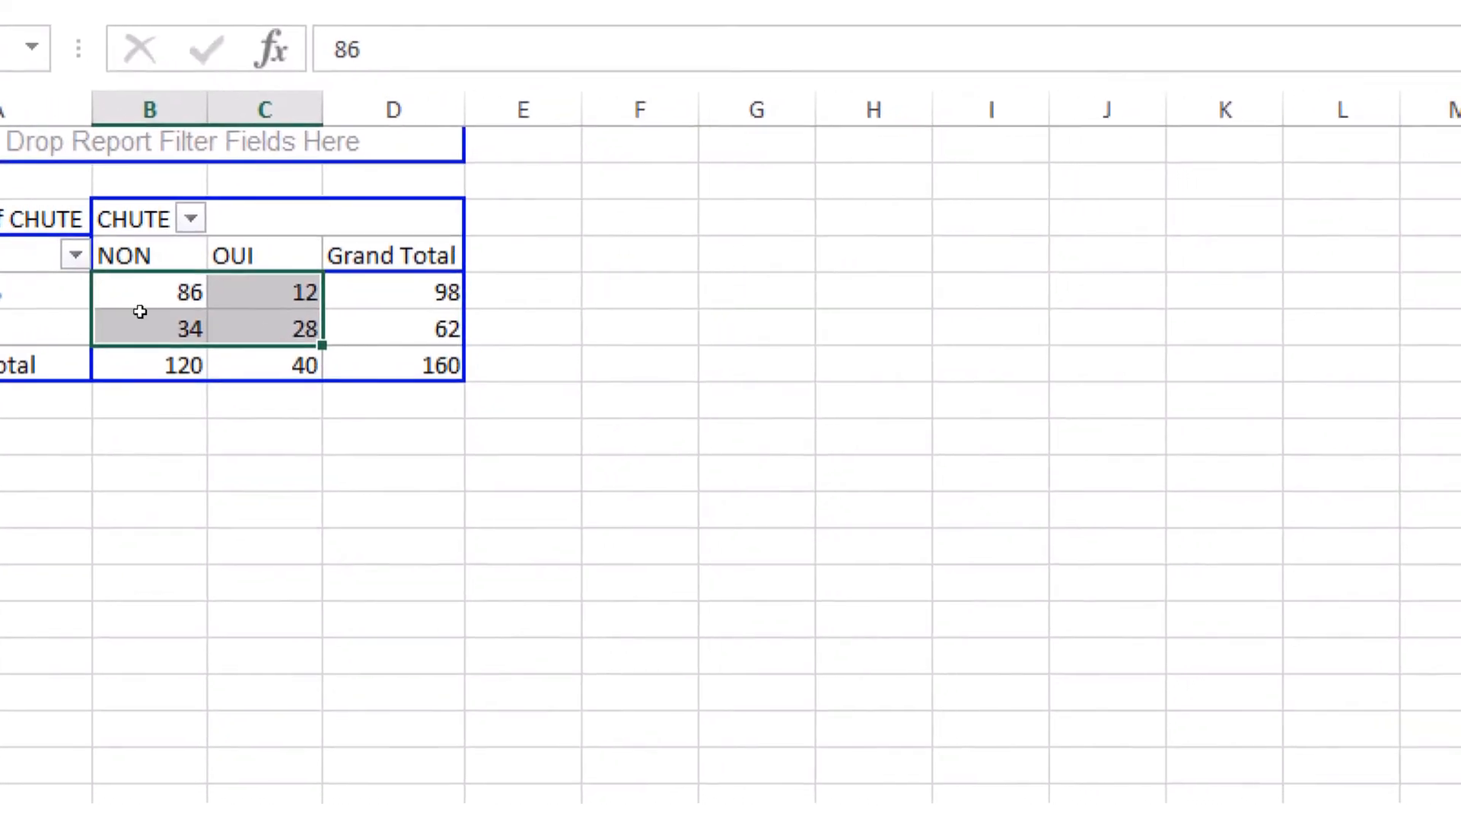
right_click(149, 314)
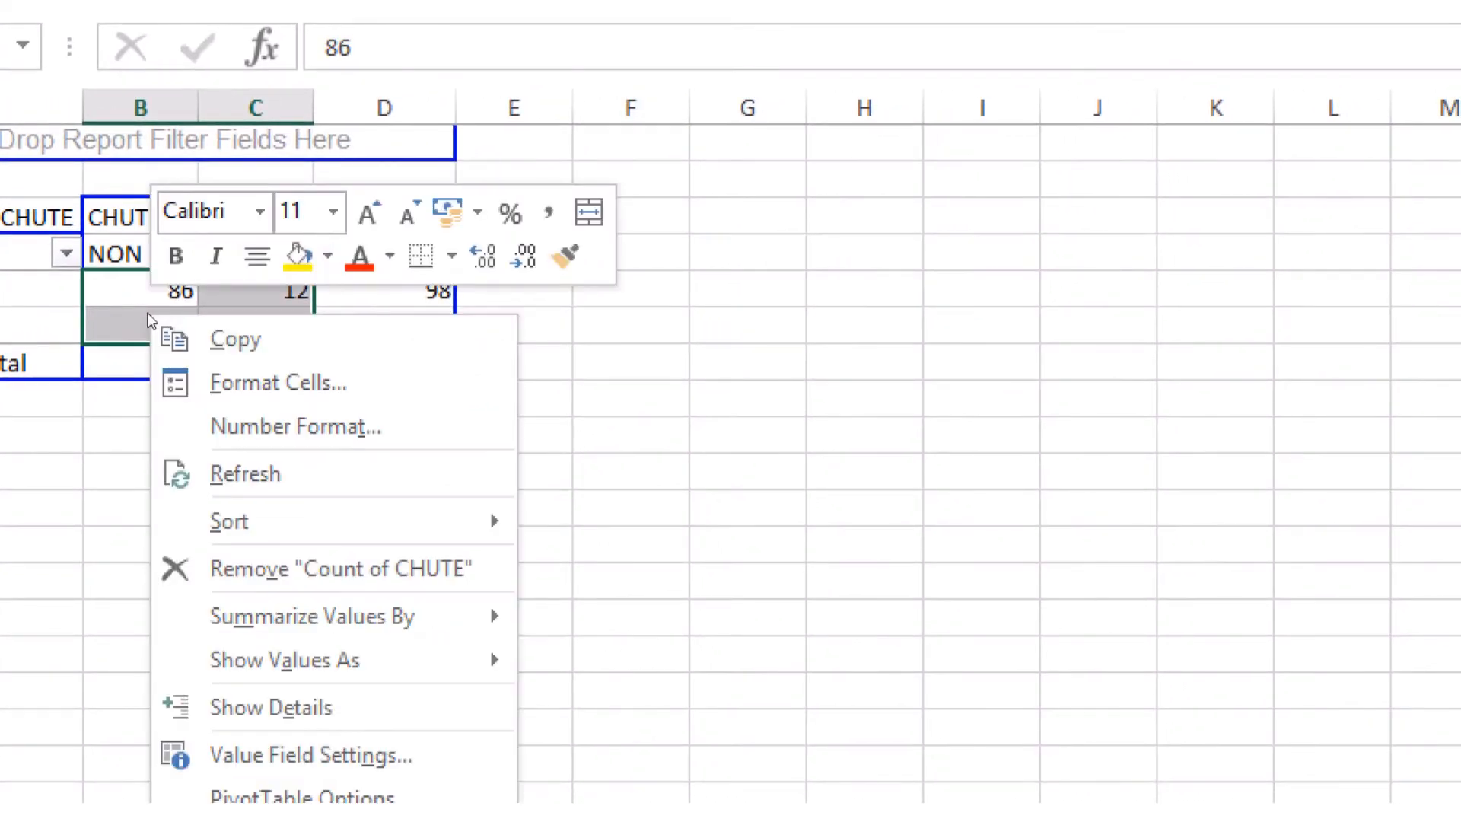
left_click(194, 325)
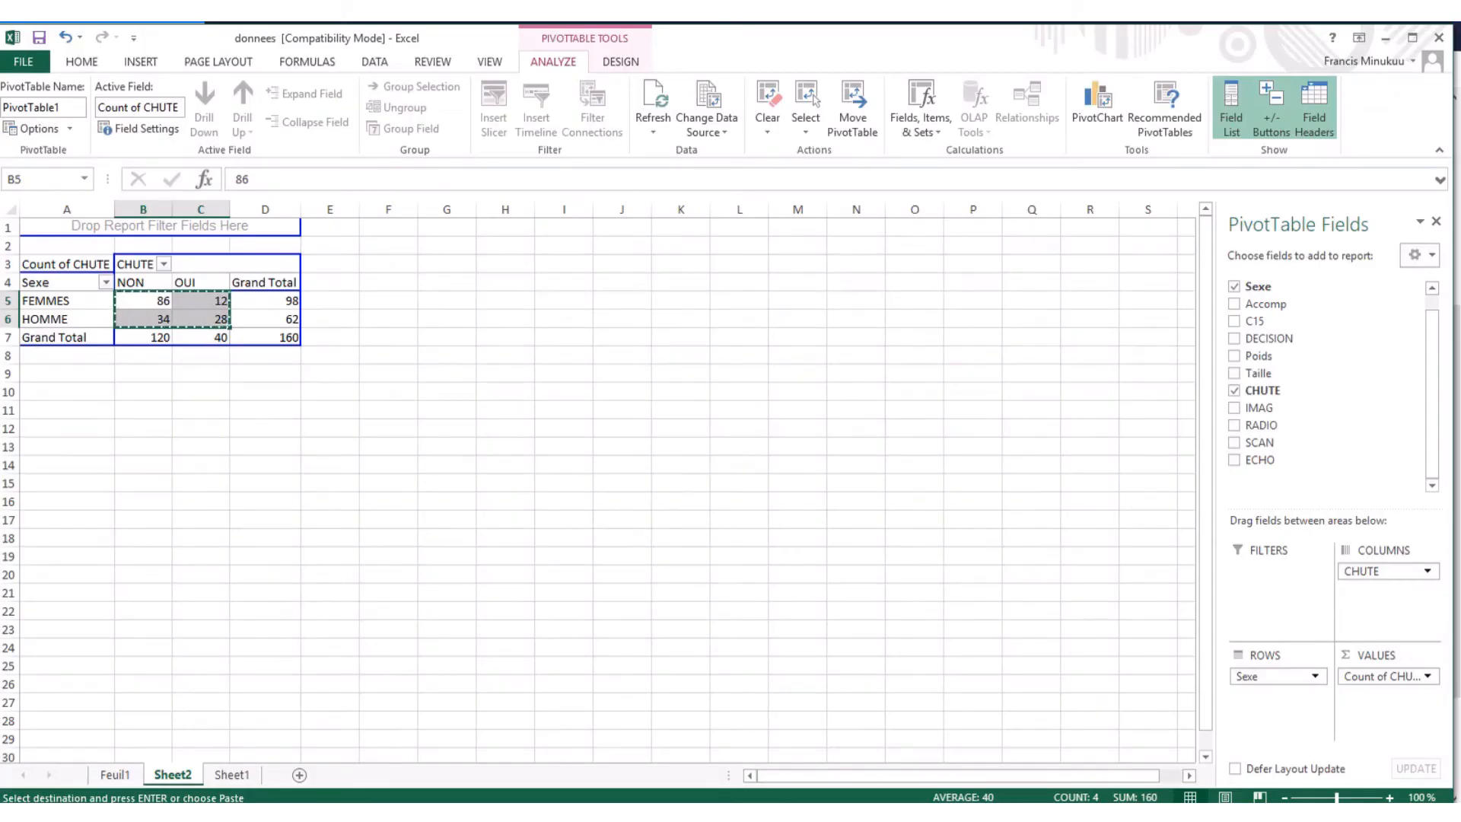
- Return to BiostaTGV in Firefox, paste the copied counts into the Excel data area and generate the filled contingency table
left_click(730, 813)
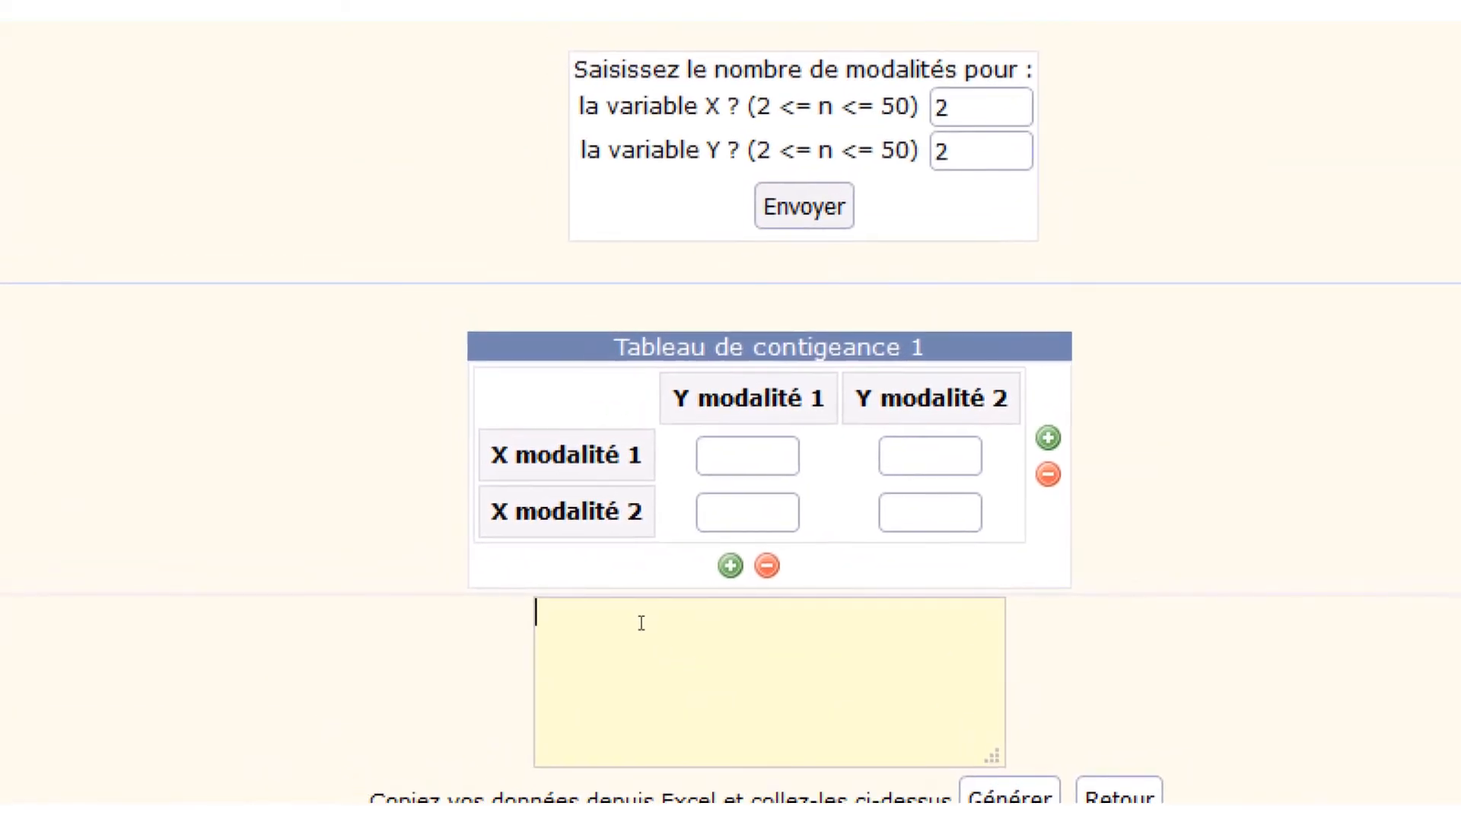
right_click(642, 622)
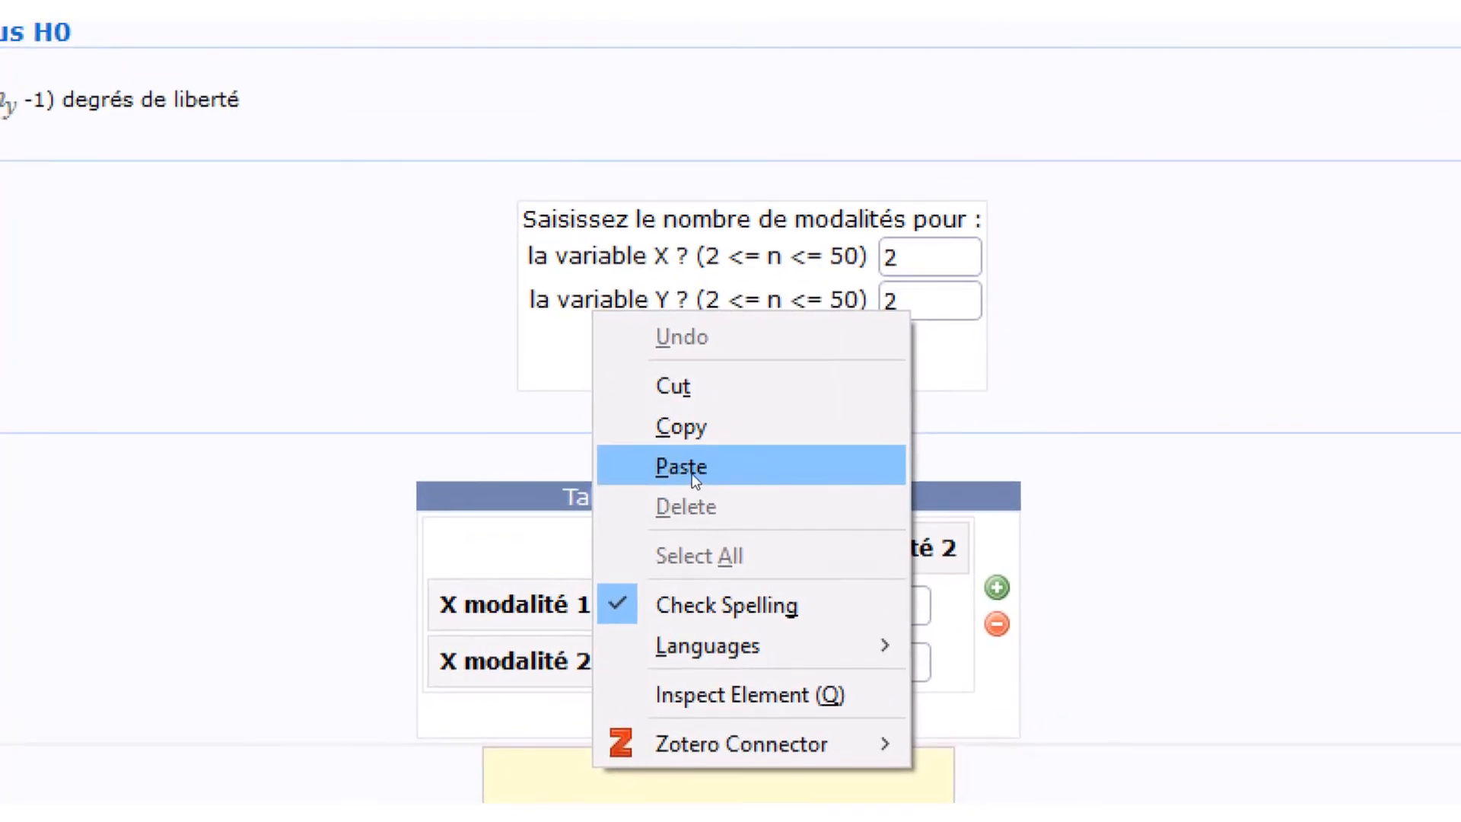
left_click(692, 467)
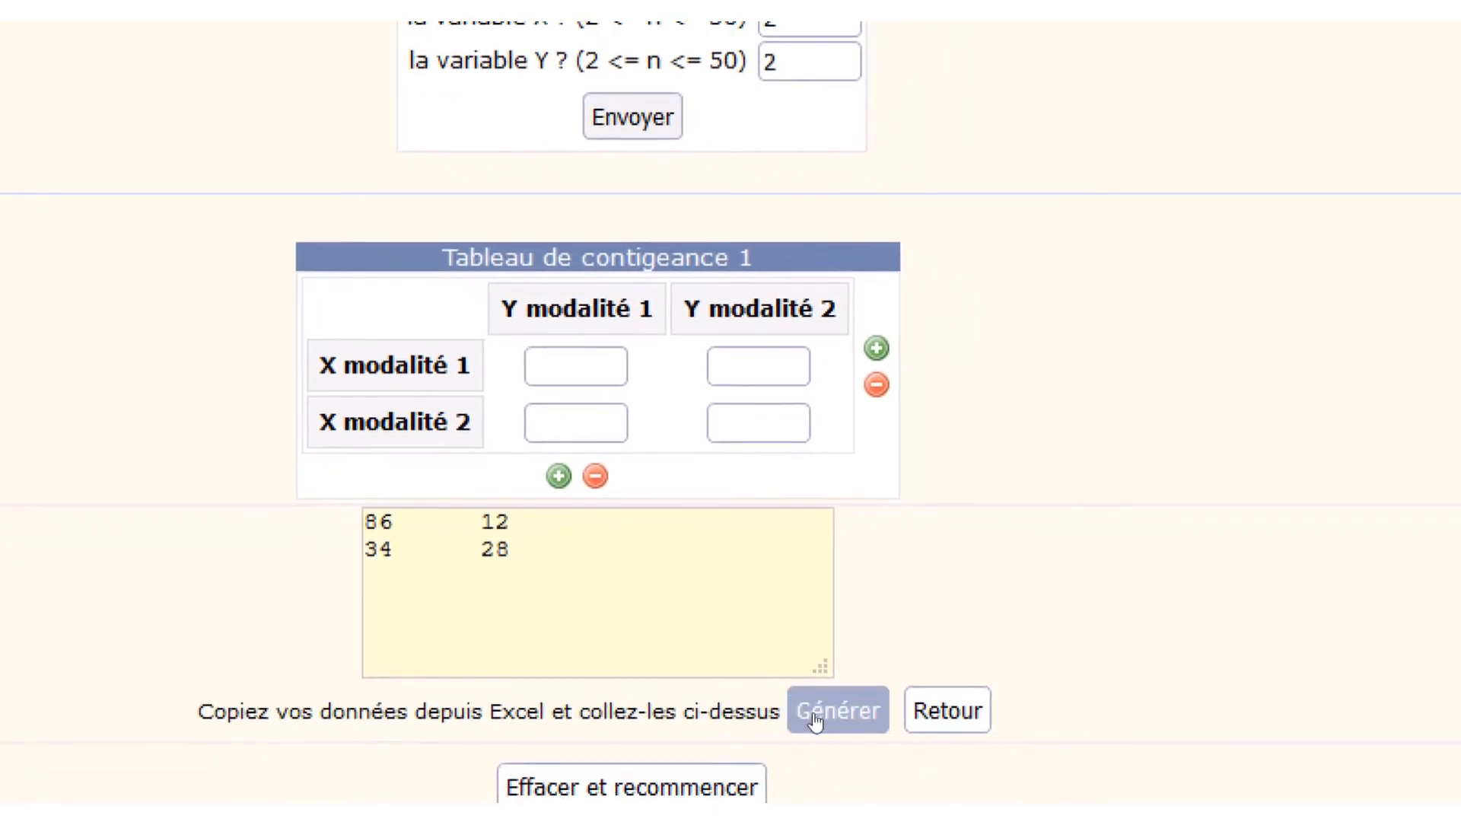
left_click(816, 721)
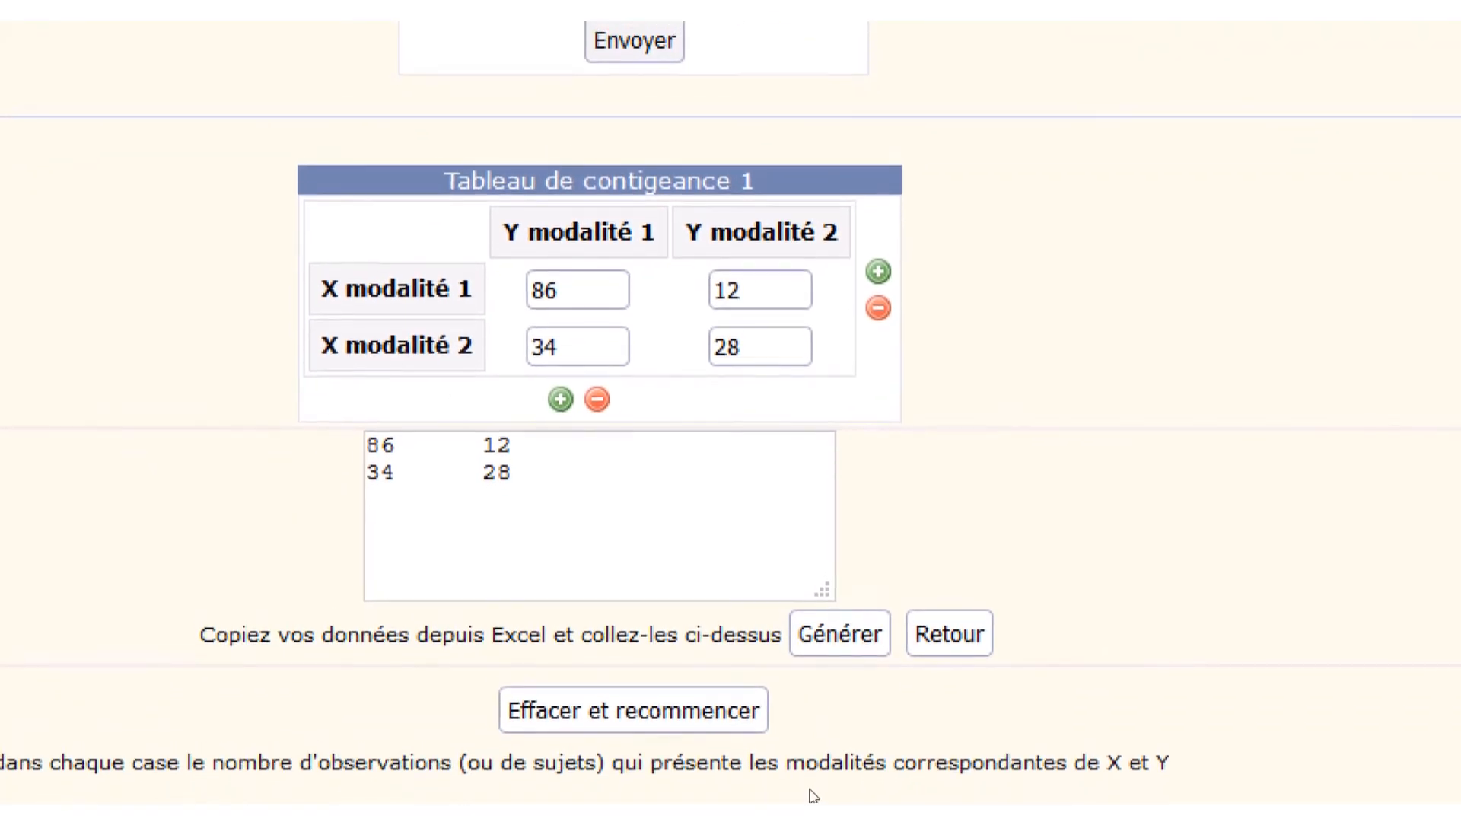
- Run the Chi² test without the Yates correction and display its results section
scroll(812, 795, "down", 3)
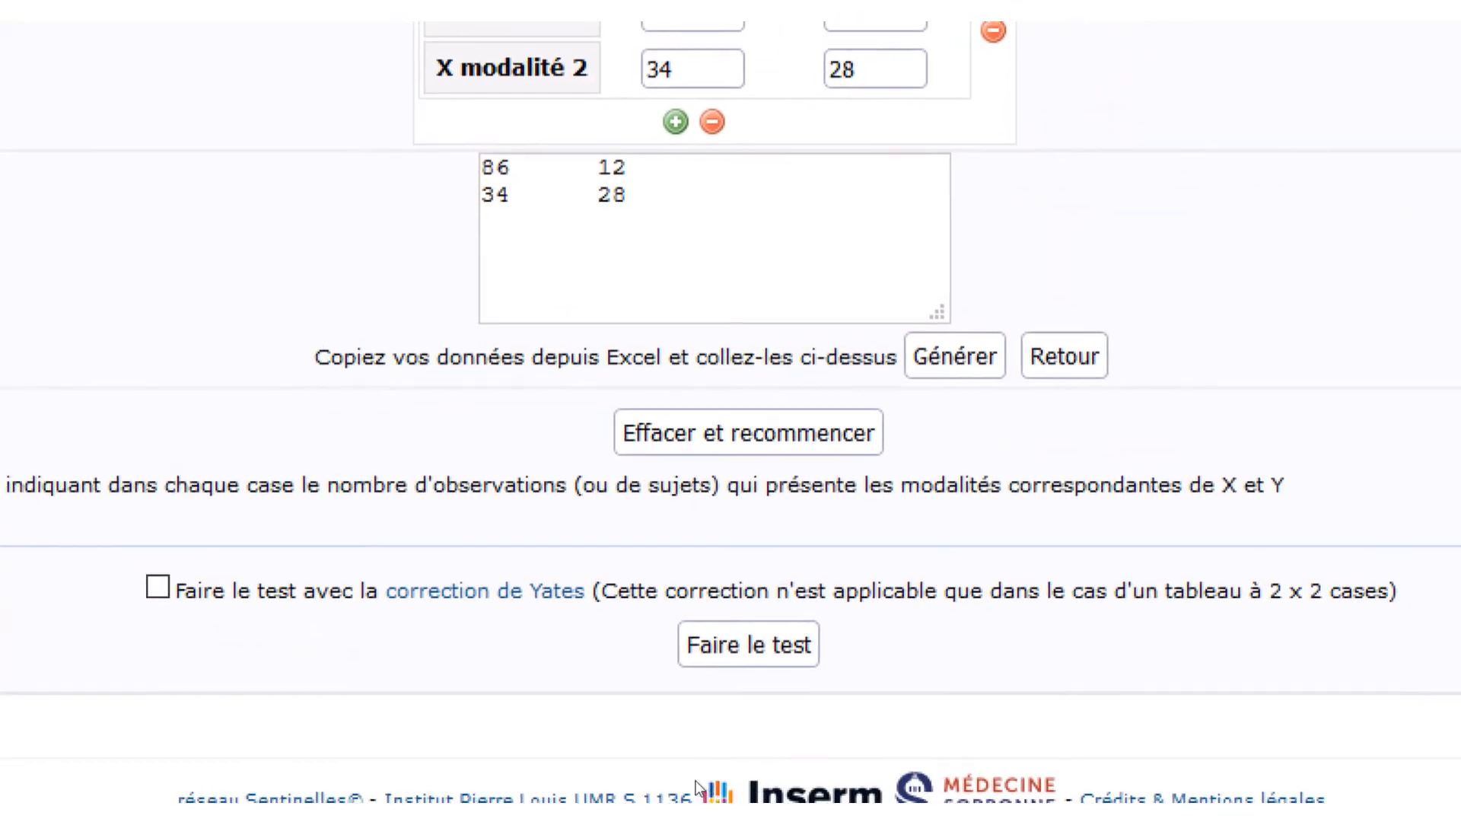
left_click(724, 660)
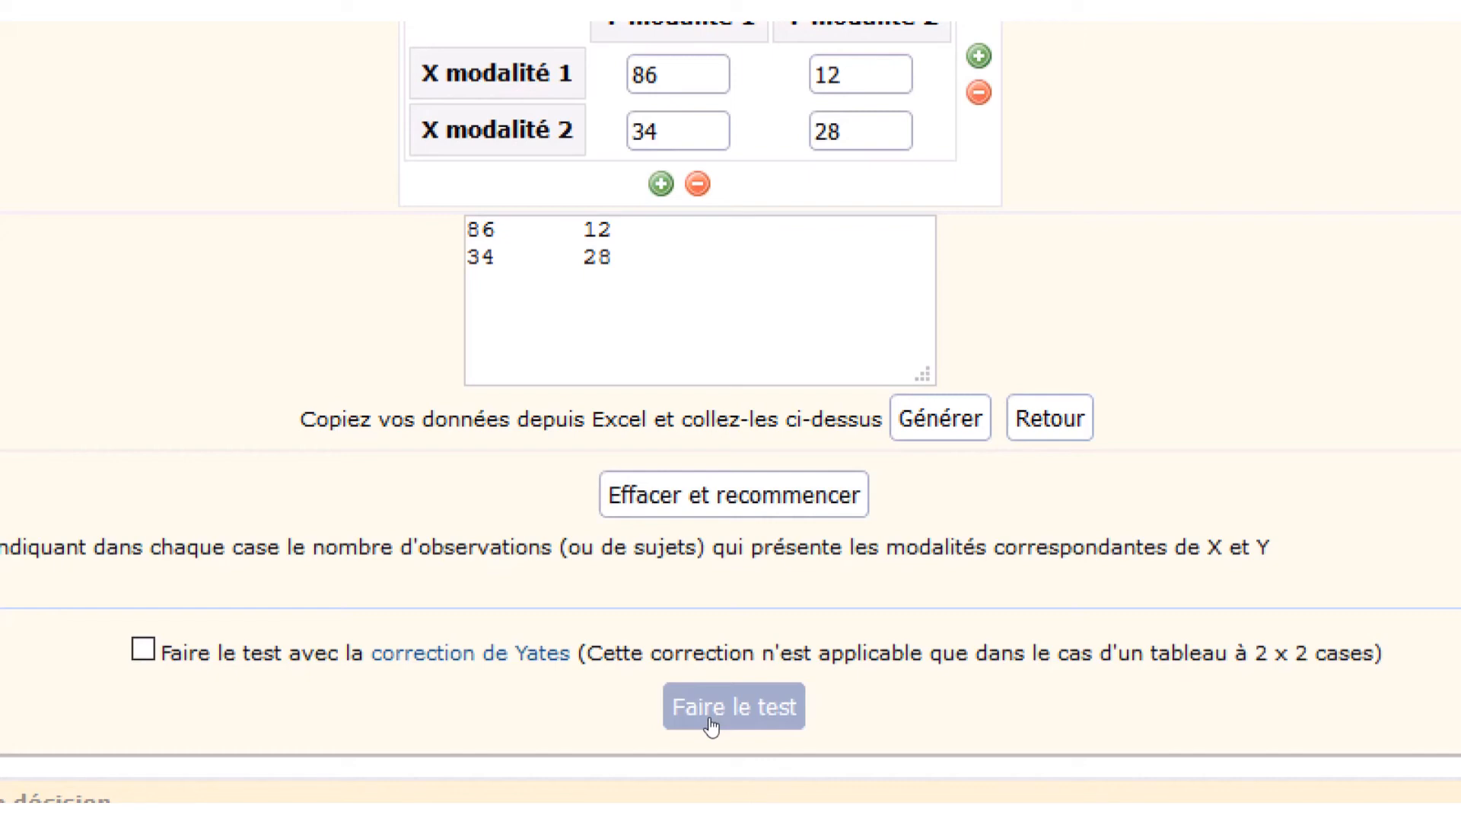
scroll(711, 725, "down", 5)
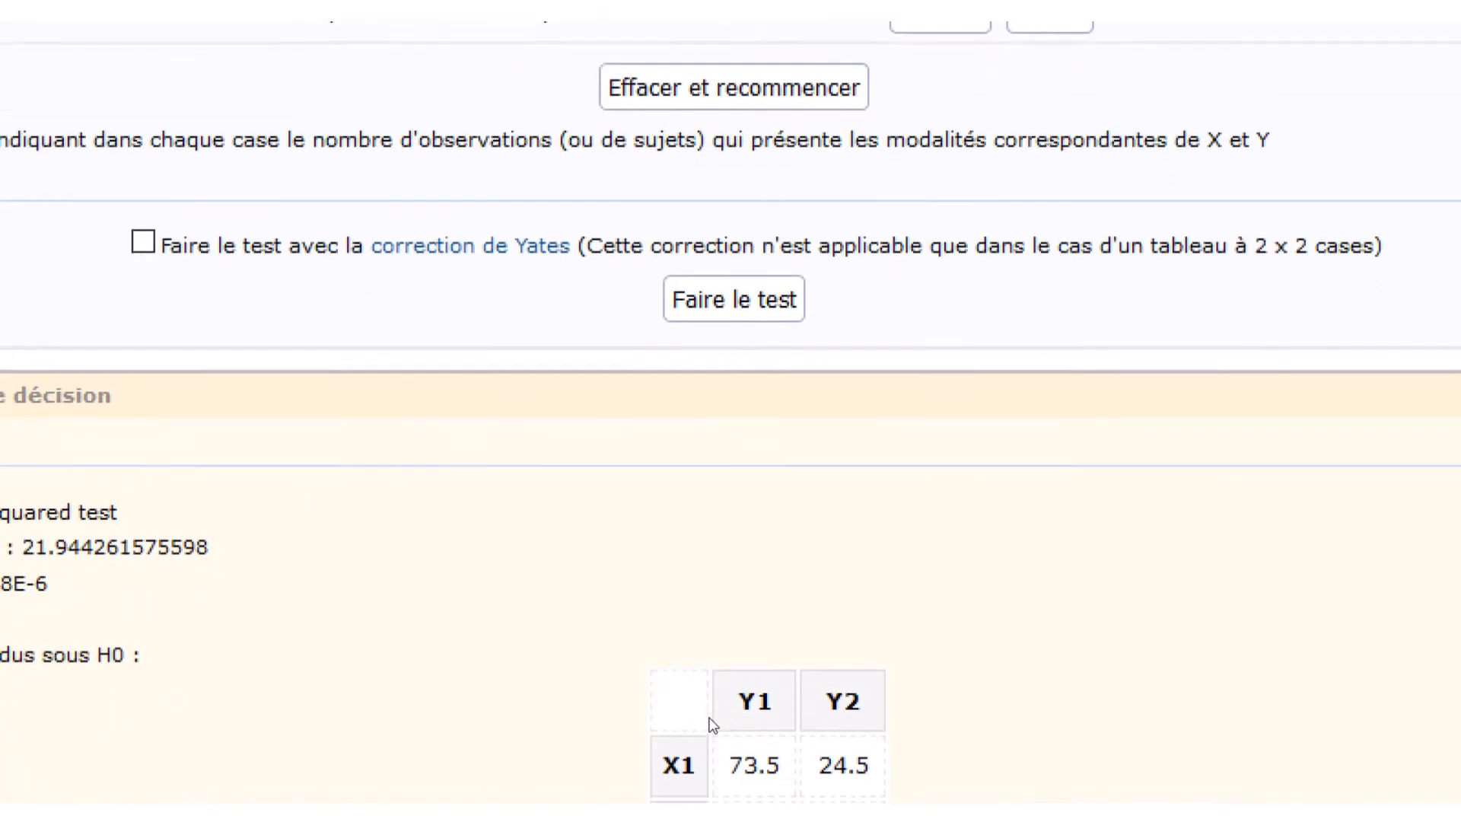
scroll(711, 725, "down", 1)
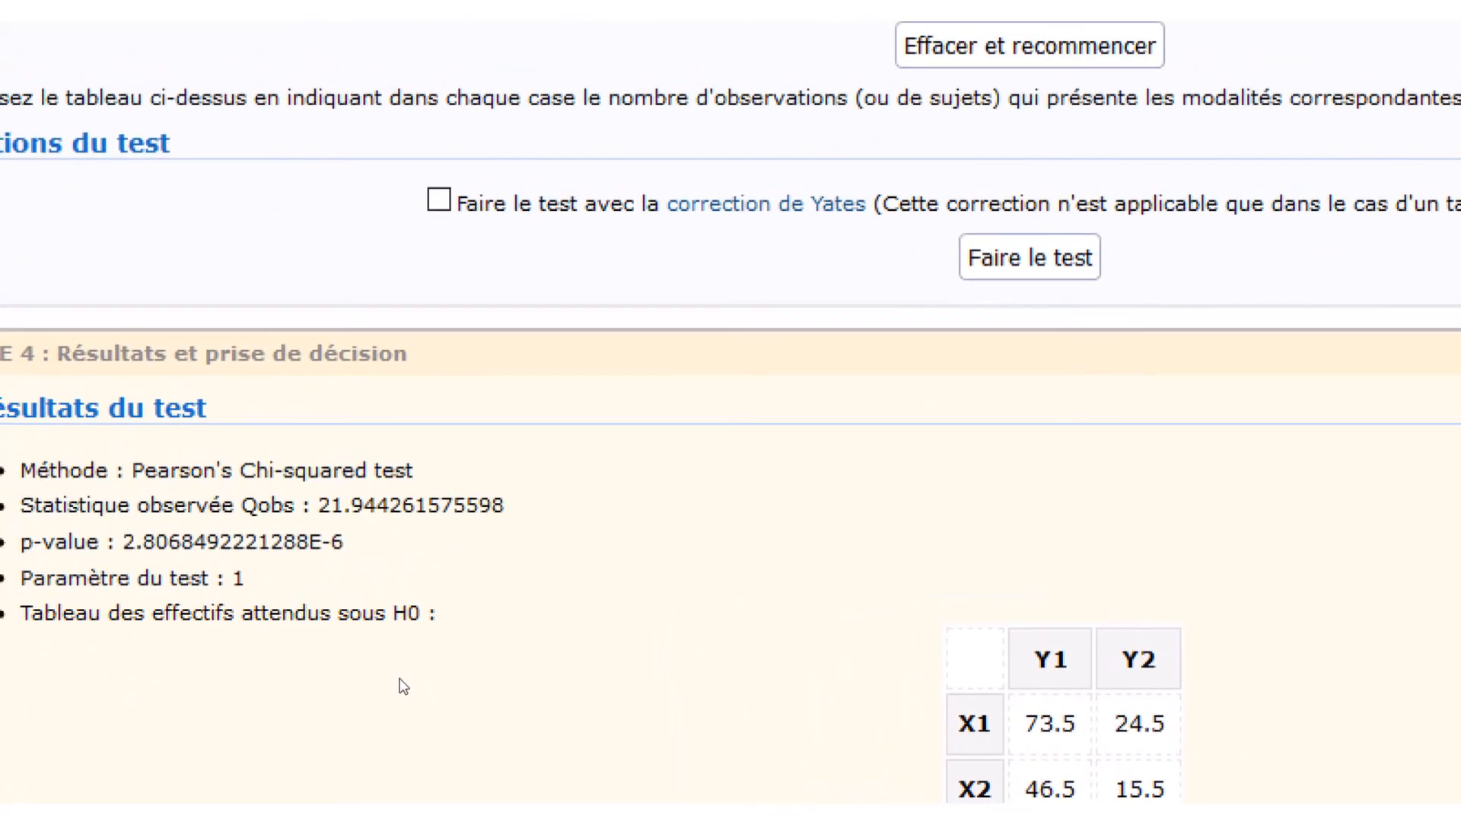